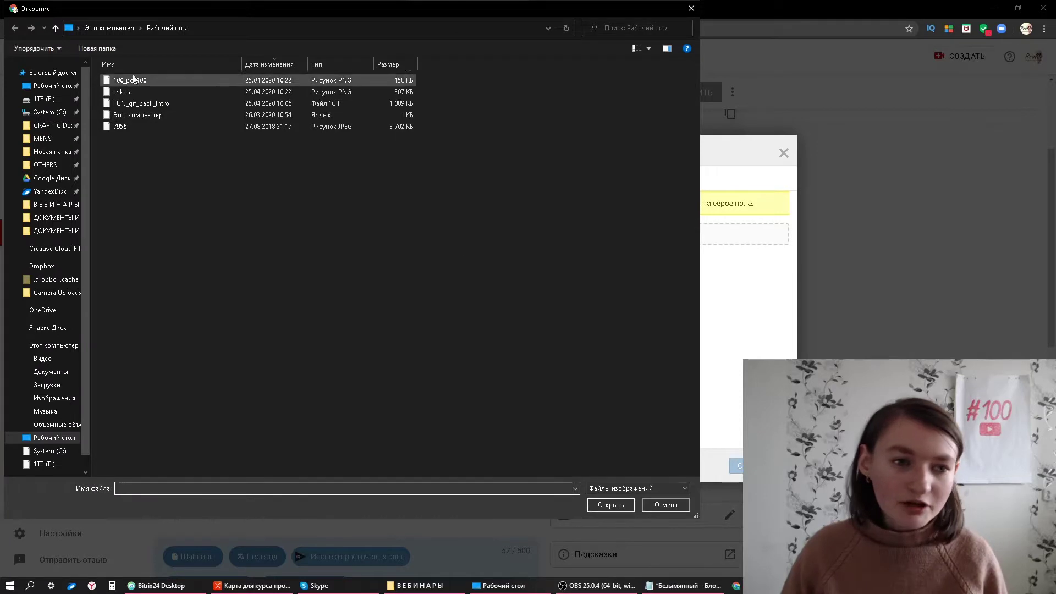
# Try the shkola and 100_po_100 images from the desktop, and a solid colour, as the thumbnail background
pyautogui.click(143, 92)
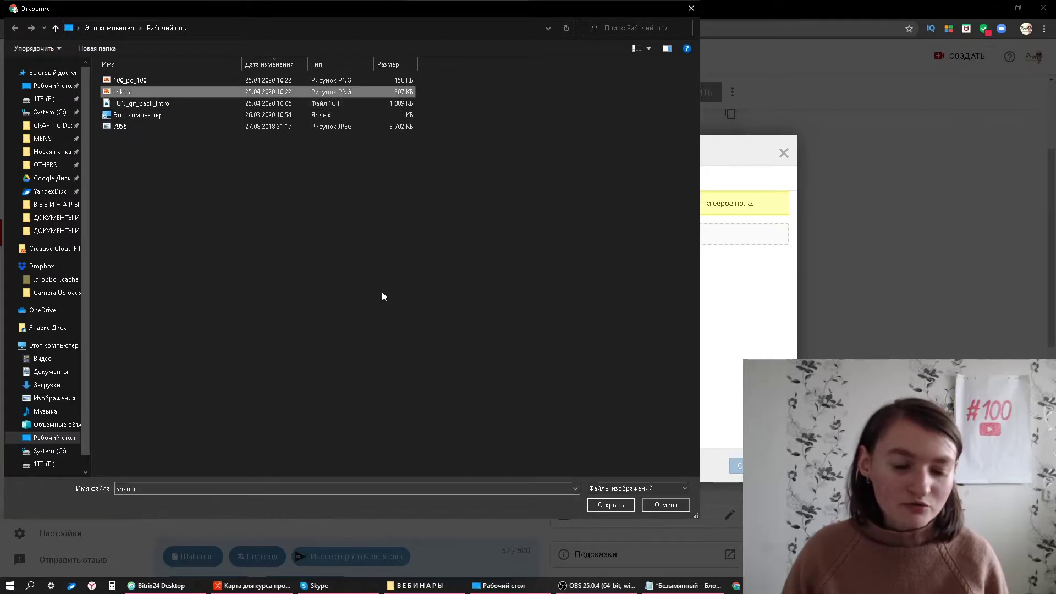
pyautogui.click(595, 504)
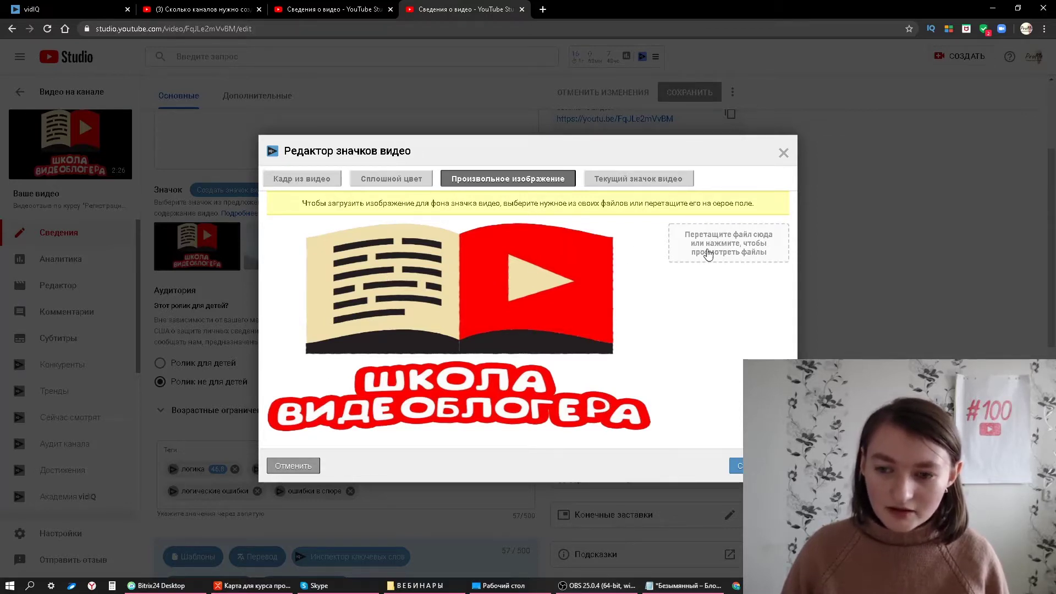
pyautogui.click(491, 229)
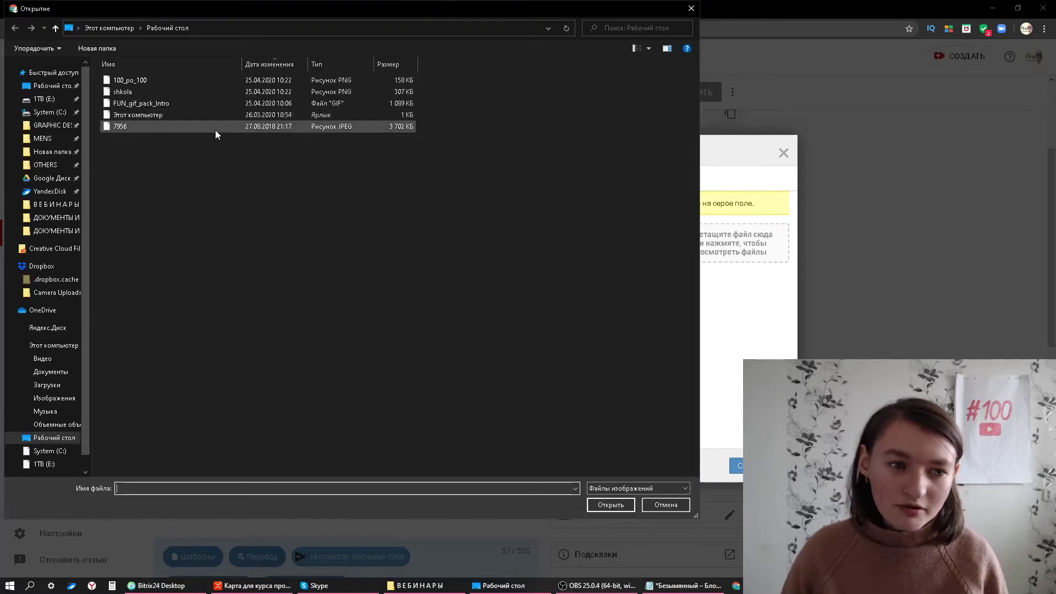
pyautogui.click(186, 83)
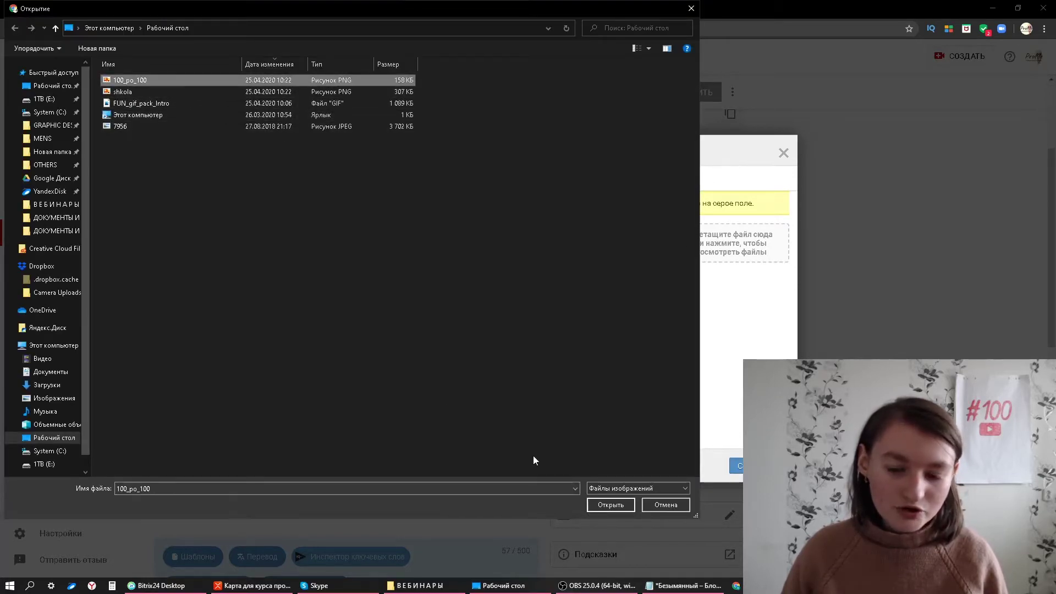
pyautogui.click(621, 505)
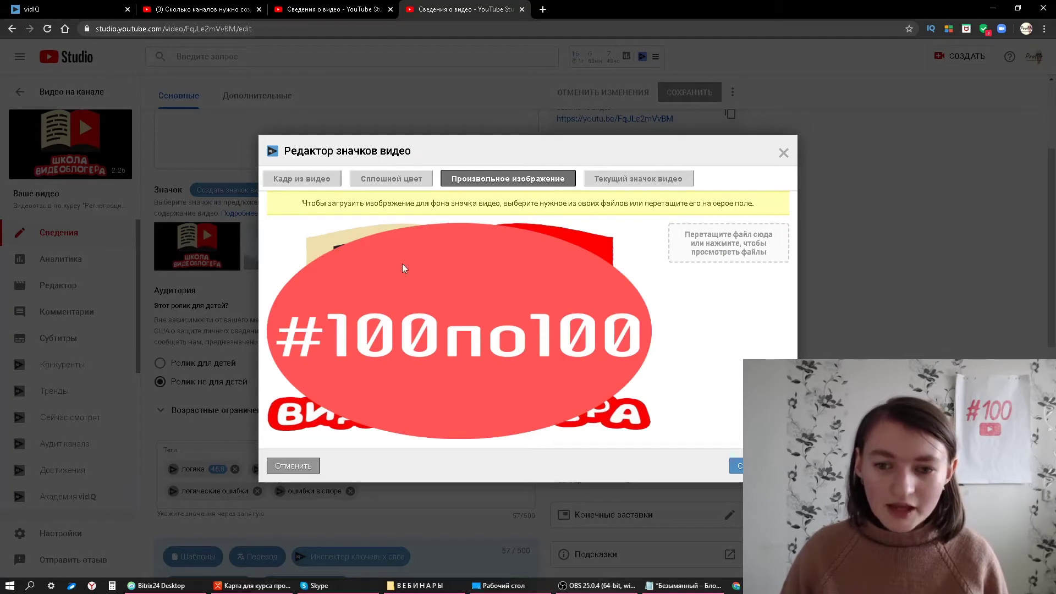
pyautogui.click(392, 179)
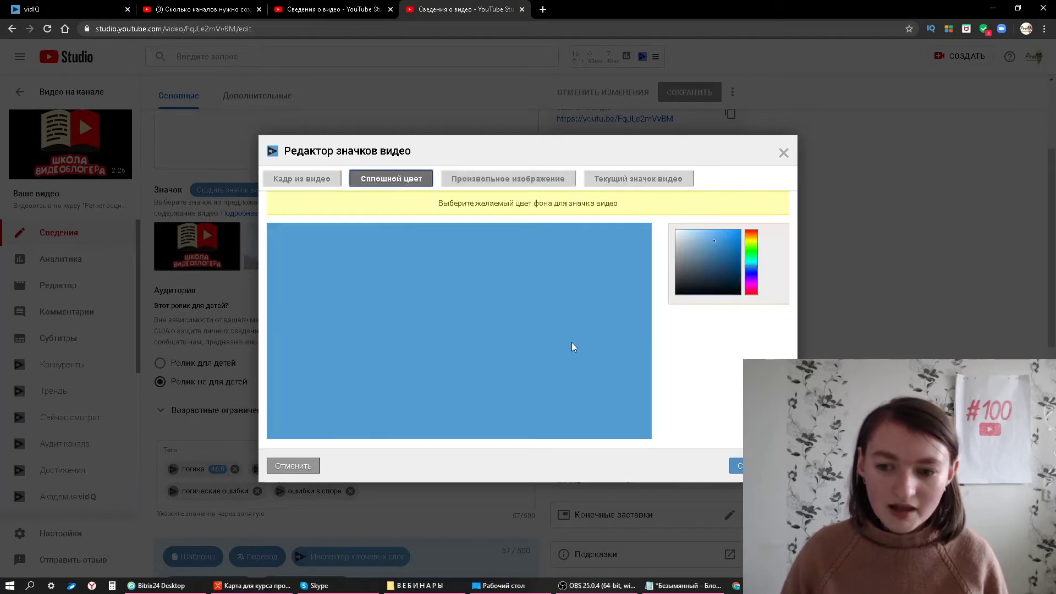
# Choose a video frame as the thumbnail background source and pause the video at 0:01
pyautogui.click(304, 182)
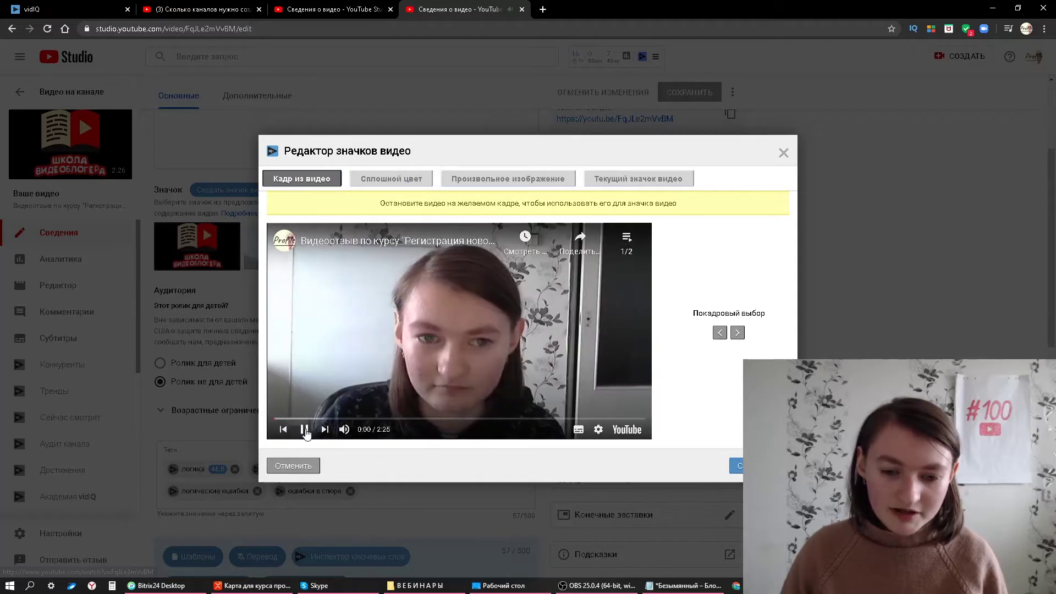
pyautogui.click(470, 371)
pyautogui.click(277, 421)
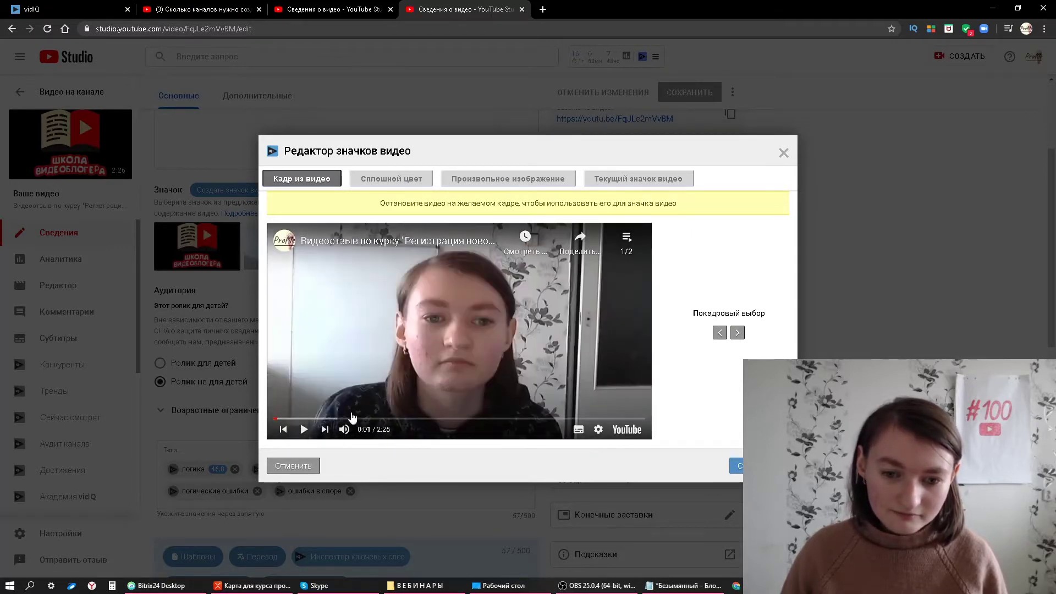
# Advance the paused video frame by frame to 0:02
pyautogui.click(737, 334)
pyautogui.click(737, 333)
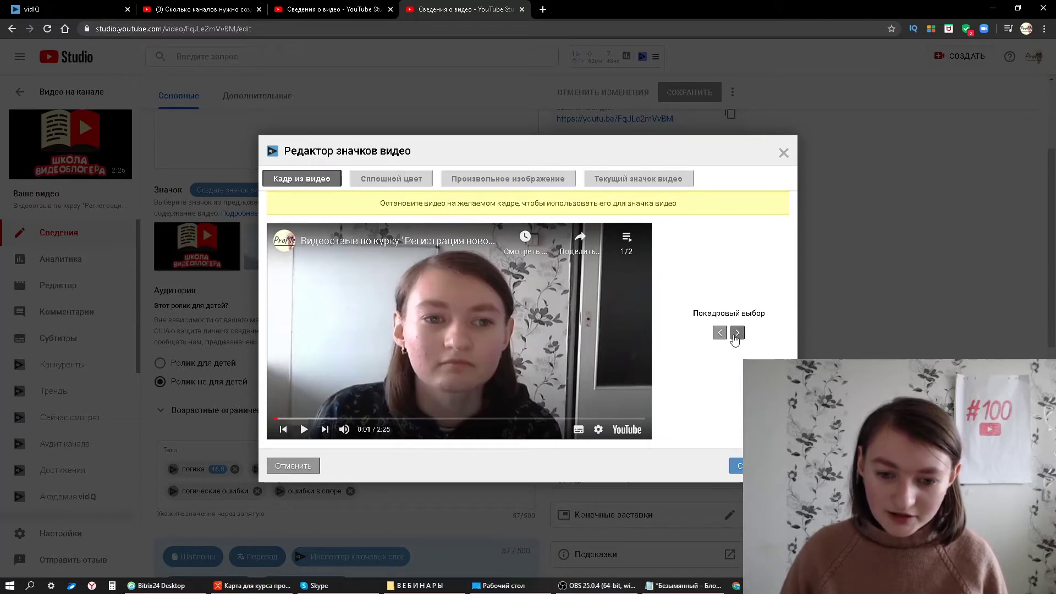
pyautogui.click(737, 333)
pyautogui.click(737, 333)
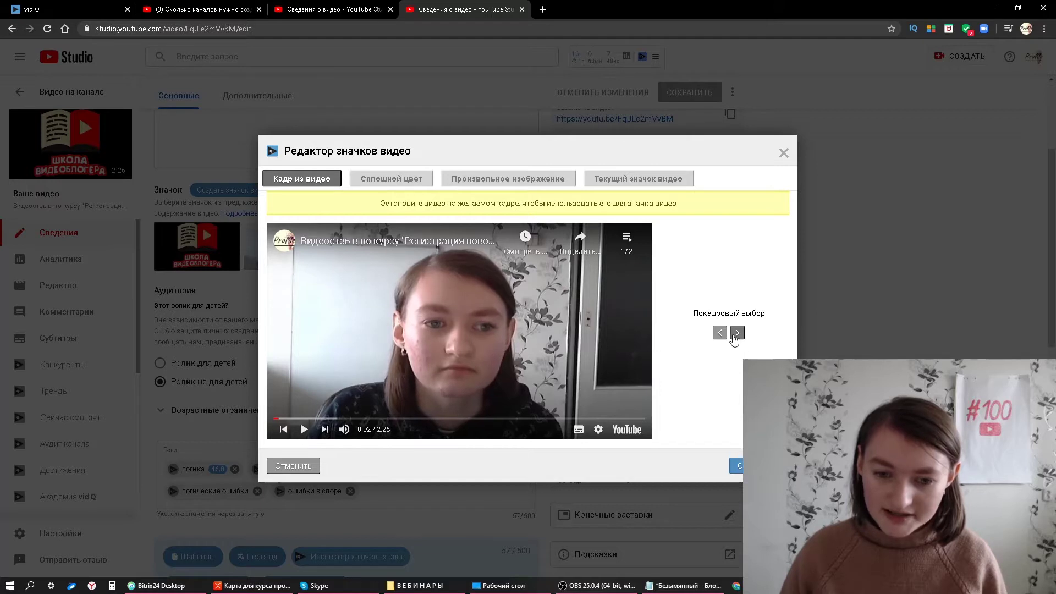
pyautogui.click(737, 333)
pyautogui.click(737, 333)
pyautogui.click(737, 334)
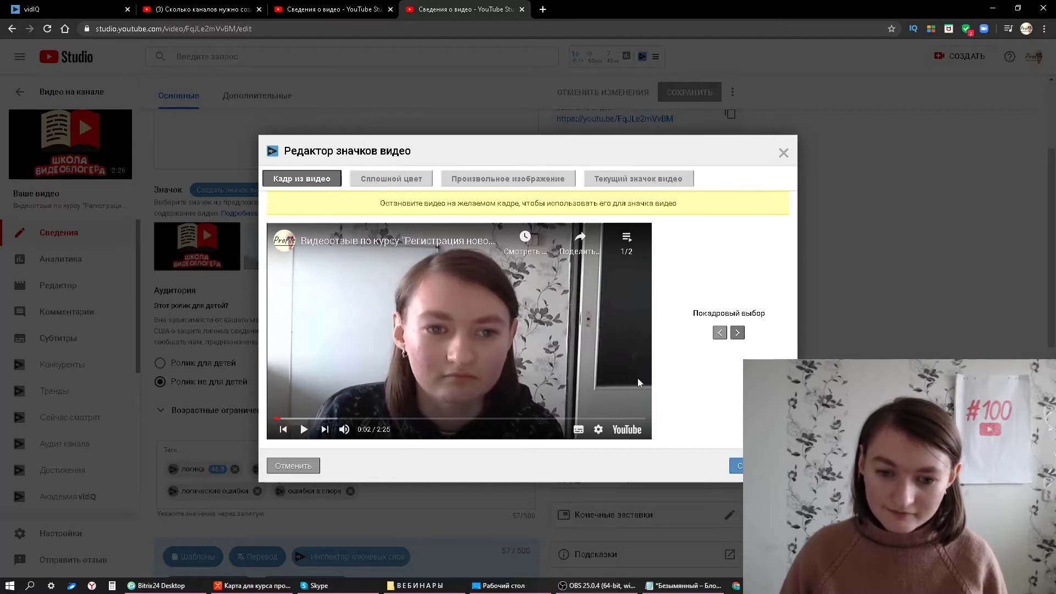
# Seek through the video to the frame at 1:44 and continue with it as the thumbnail background
pyautogui.click(510, 419)
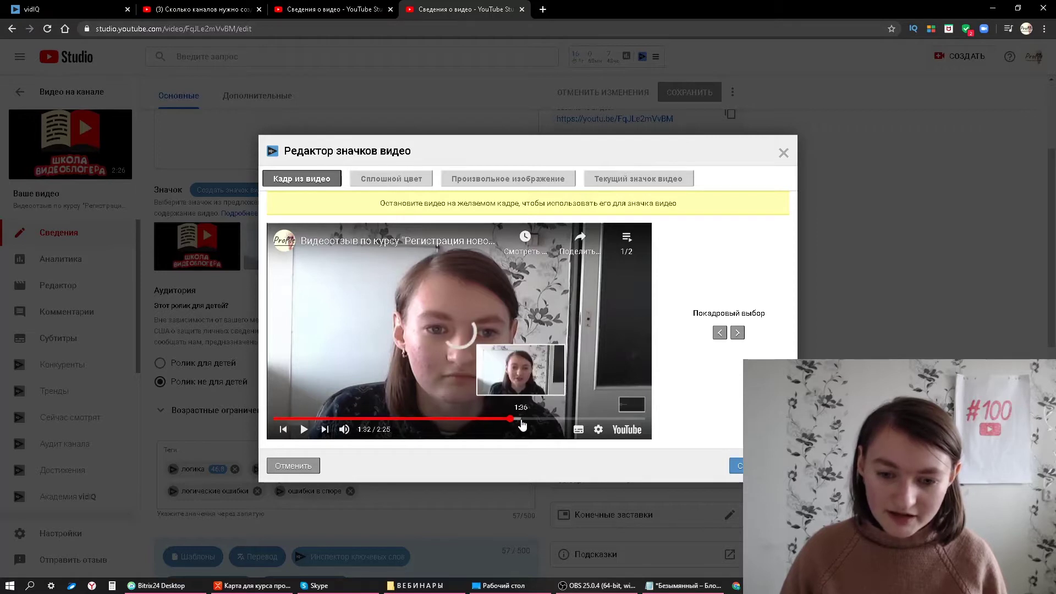
pyautogui.click(522, 420)
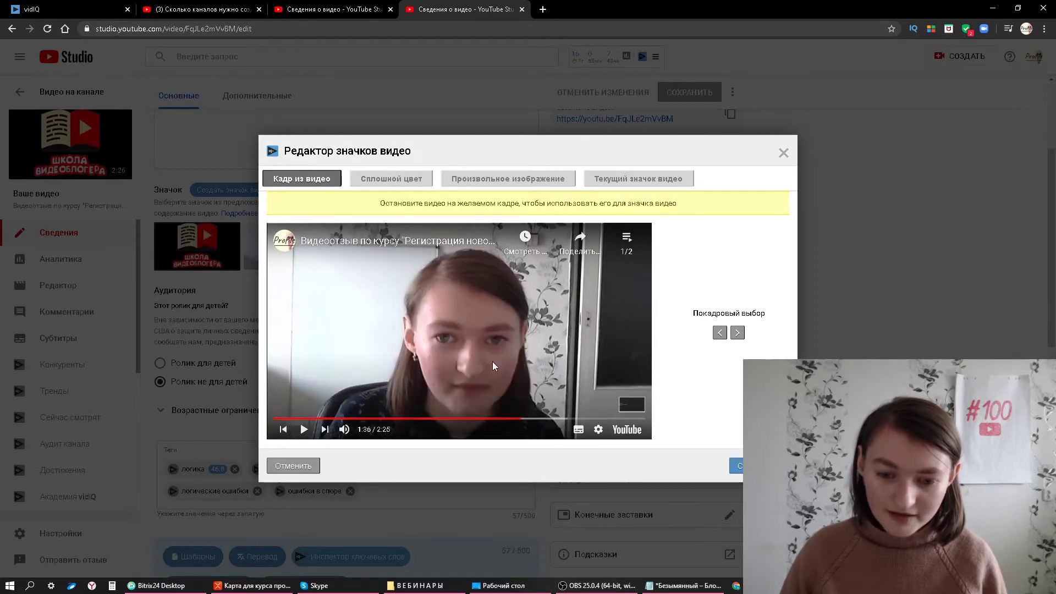
pyautogui.click(519, 419)
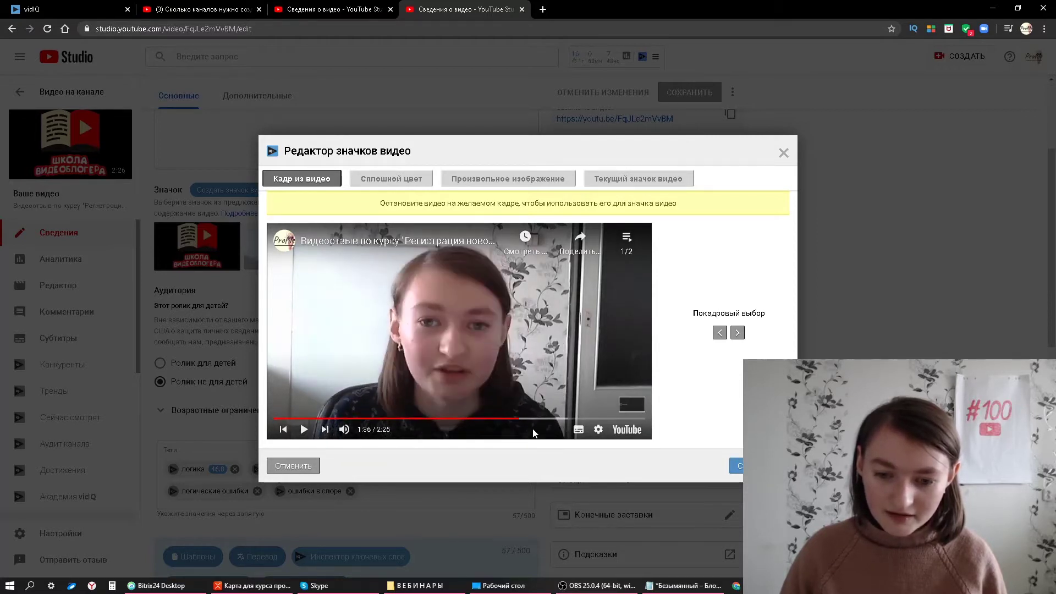
pyautogui.click(522, 420)
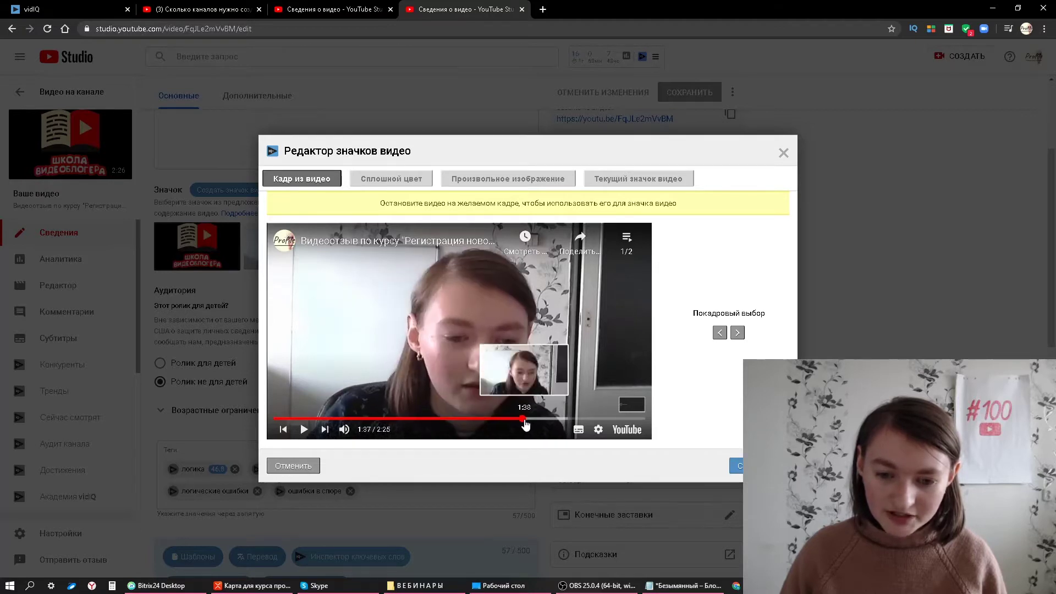
pyautogui.click(525, 419)
pyautogui.click(528, 420)
pyautogui.click(529, 420)
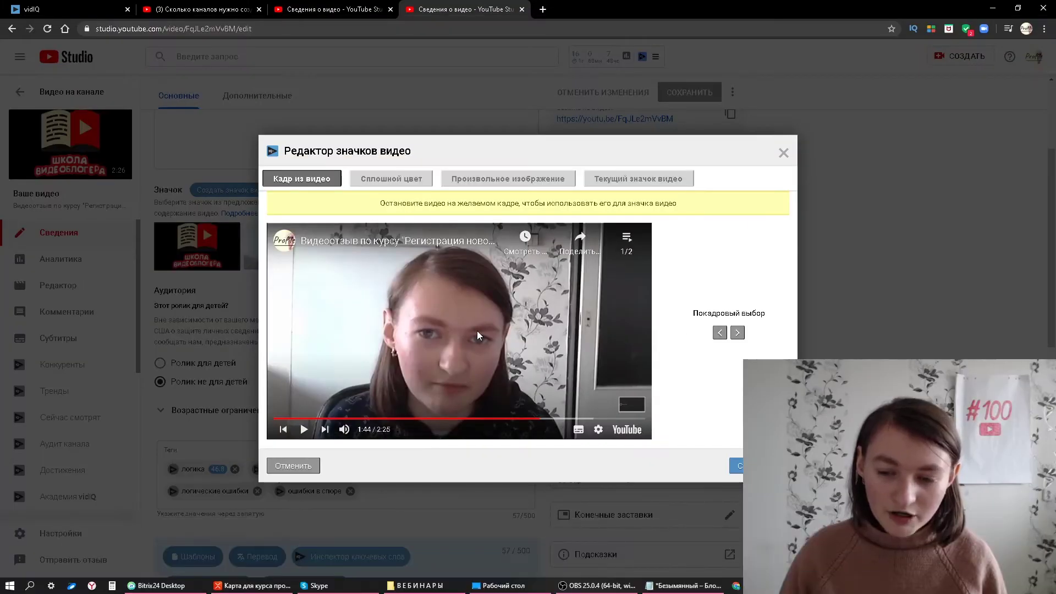
pyautogui.click(737, 466)
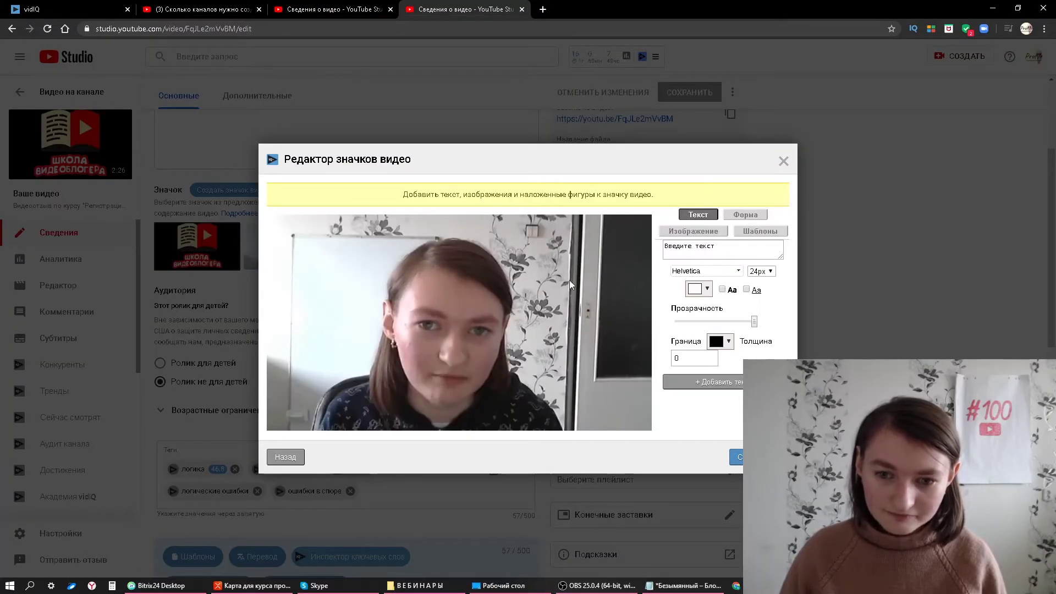
# Remove the "Отзыв о курсе" caption, its white box and the school logo from the thumbnail
pyautogui.click(706, 251)
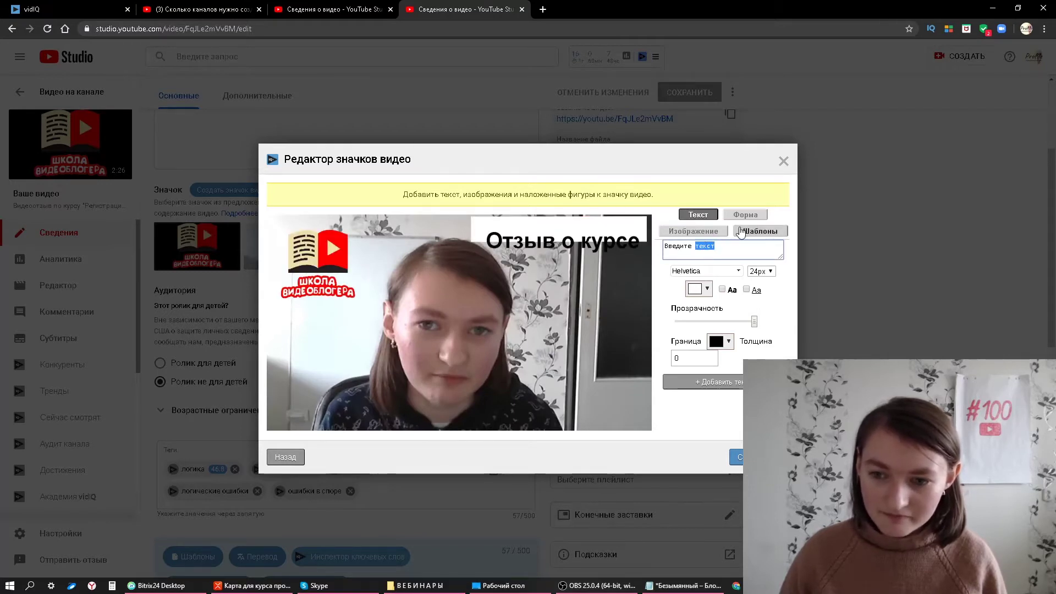
pyautogui.click(585, 242)
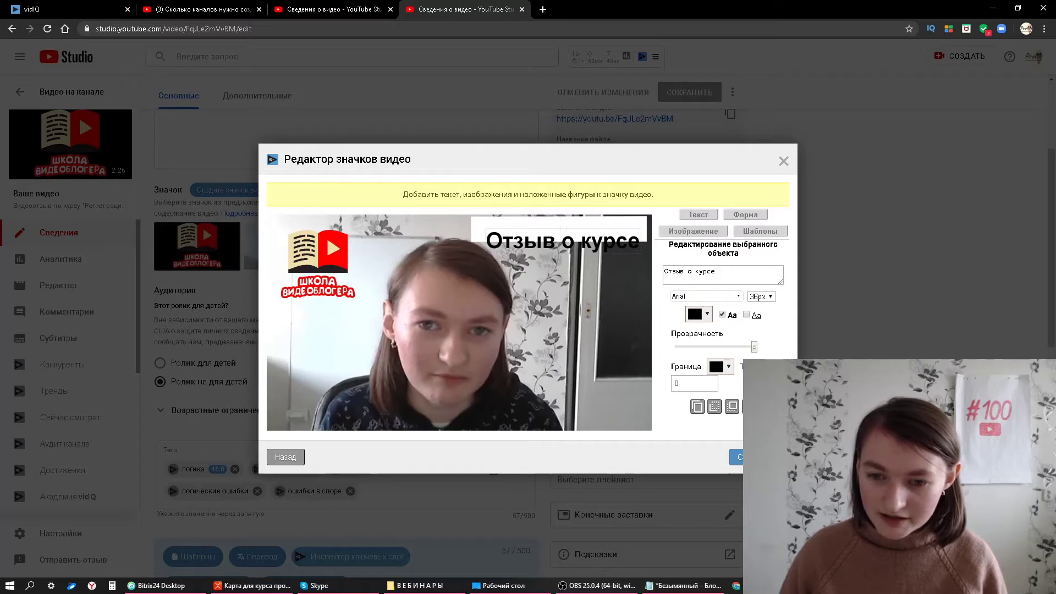
pyautogui.press('Delete')
pyautogui.click(624, 338)
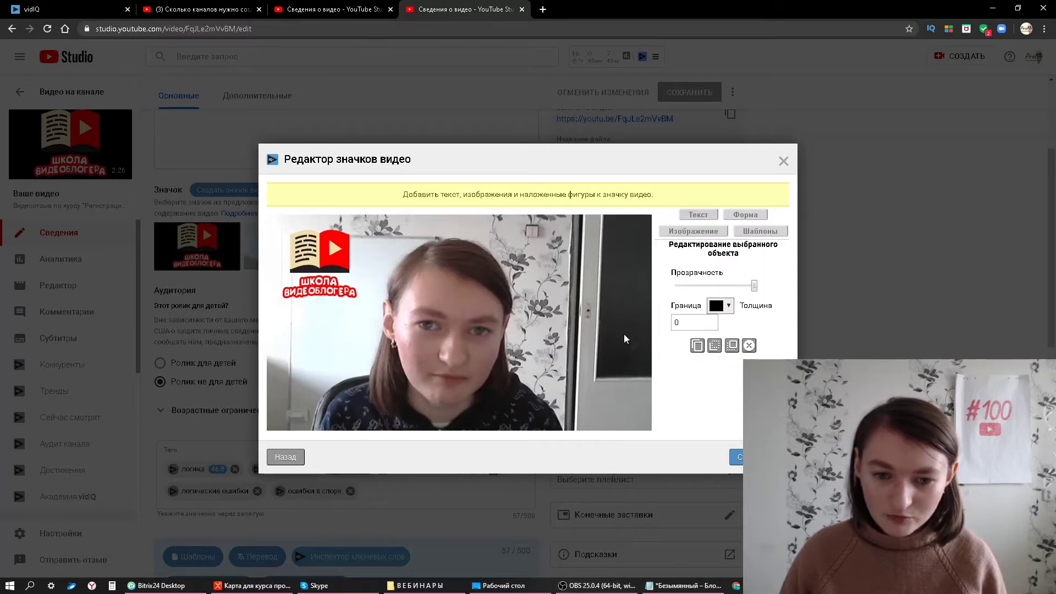
pyautogui.click(749, 346)
# Examine the text options for font, size, colour, transparency and border thickness
pyautogui.click(693, 251)
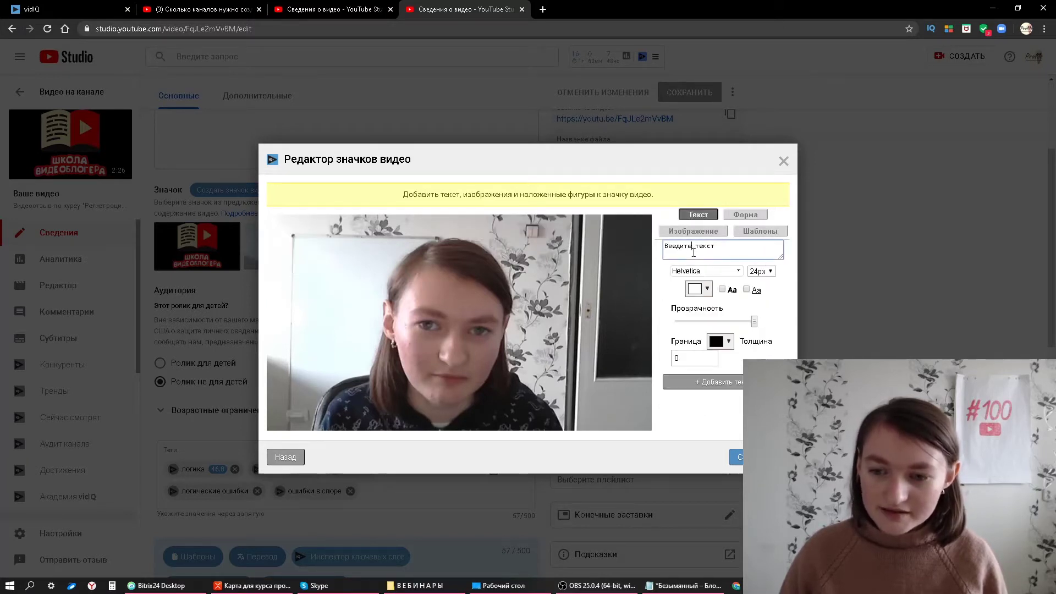
pyautogui.click(700, 272)
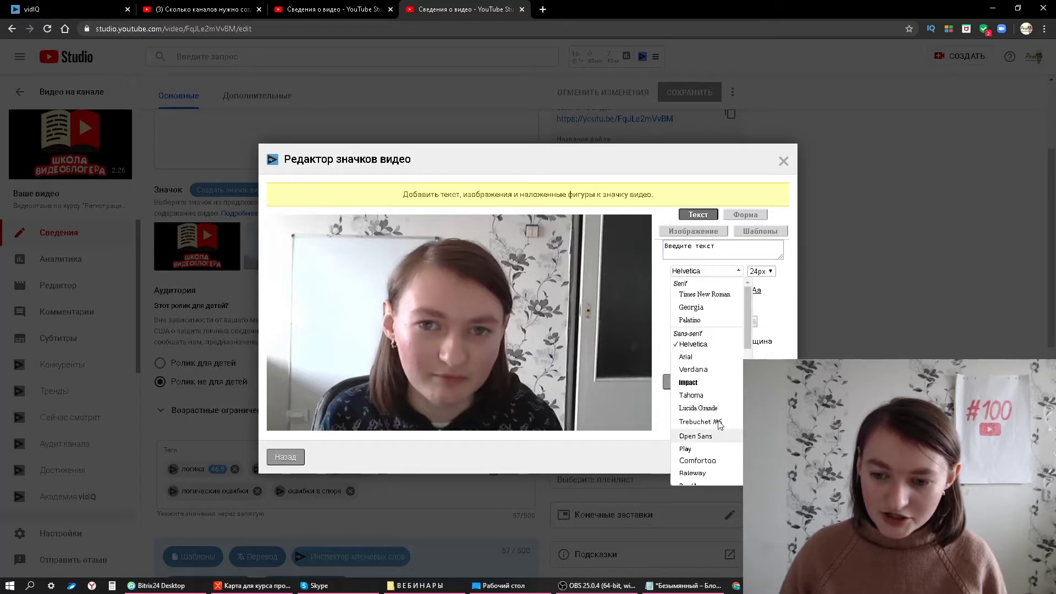
pyautogui.click(769, 271)
pyautogui.click(788, 303)
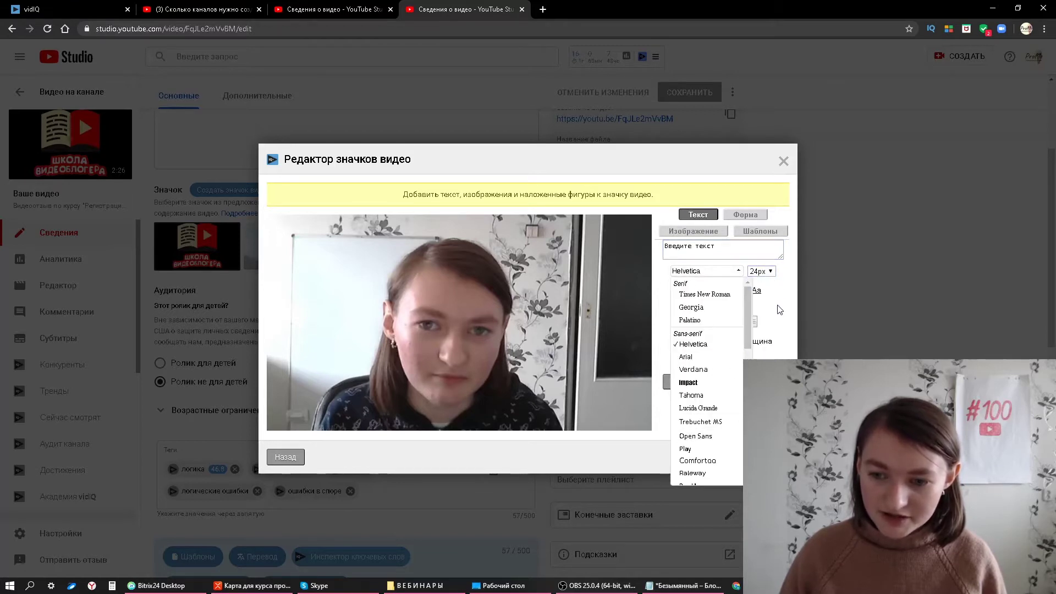
pyautogui.click(720, 270)
pyautogui.click(708, 290)
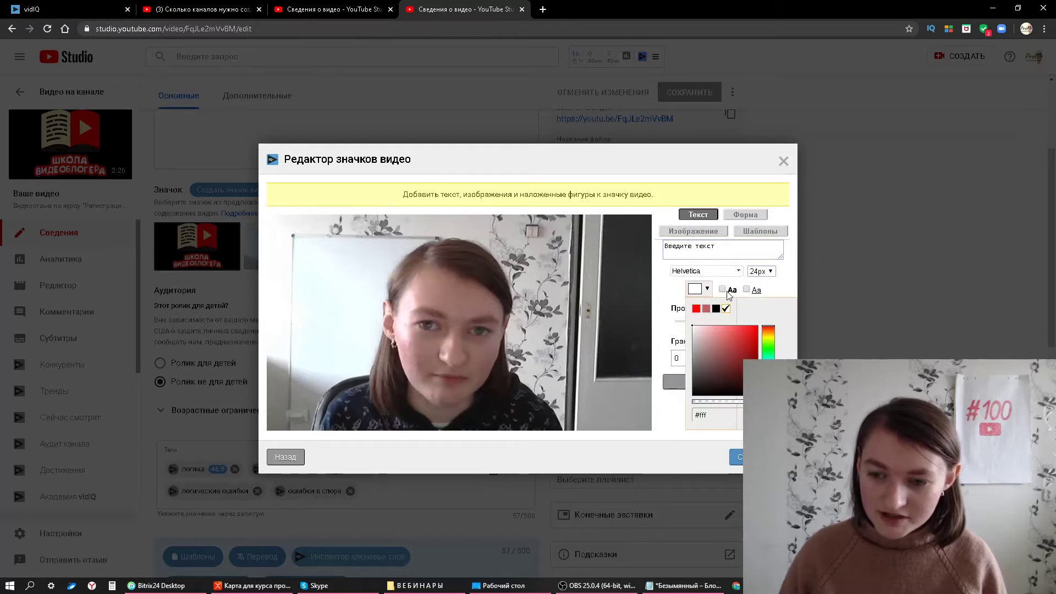
pyautogui.click(730, 294)
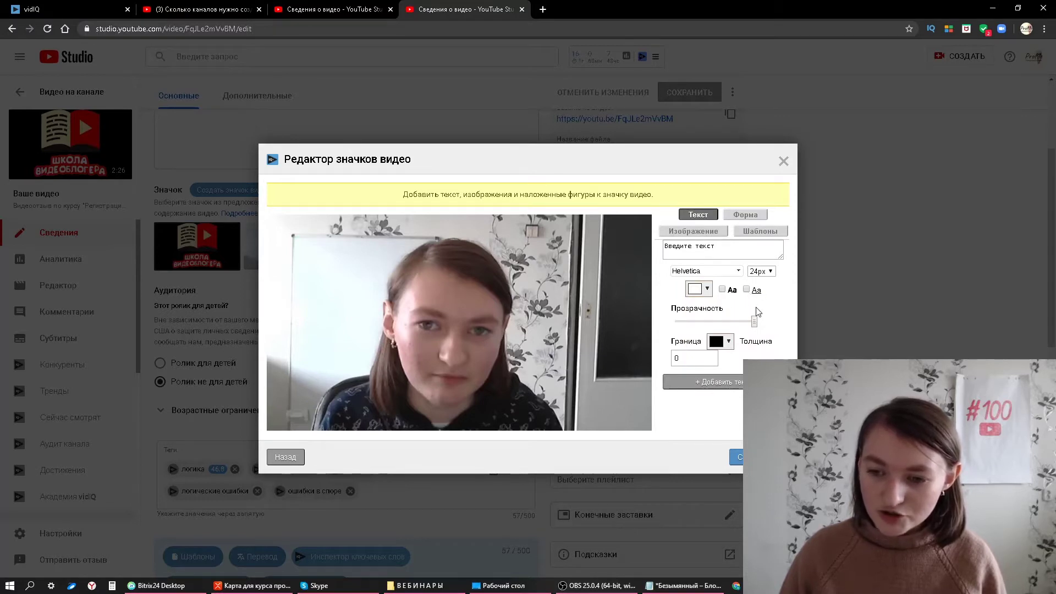
pyautogui.moveTo(753, 321); pyautogui.dragTo(692, 322)
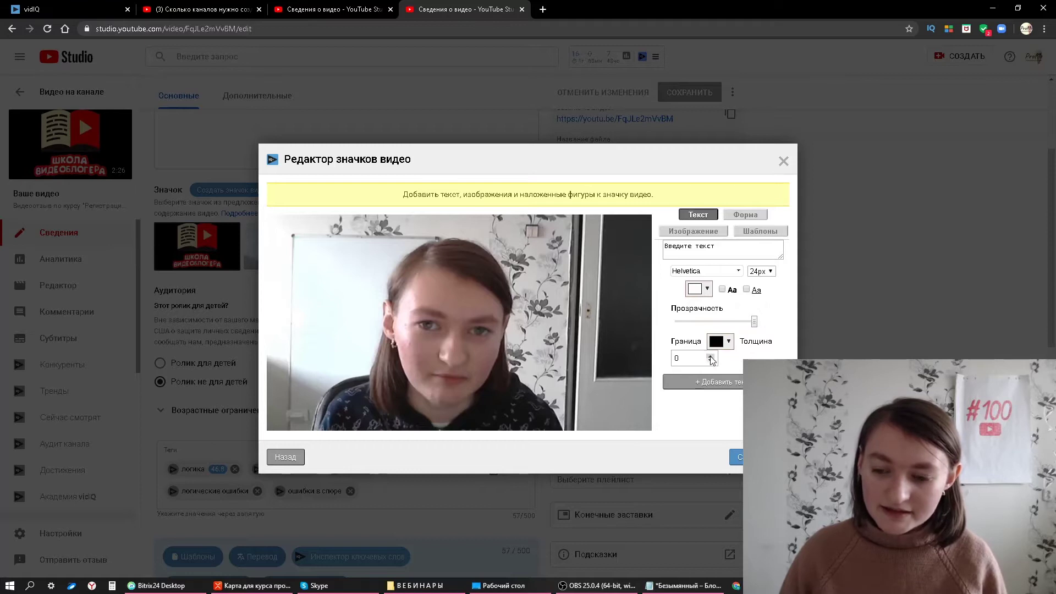
pyautogui.click(690, 357)
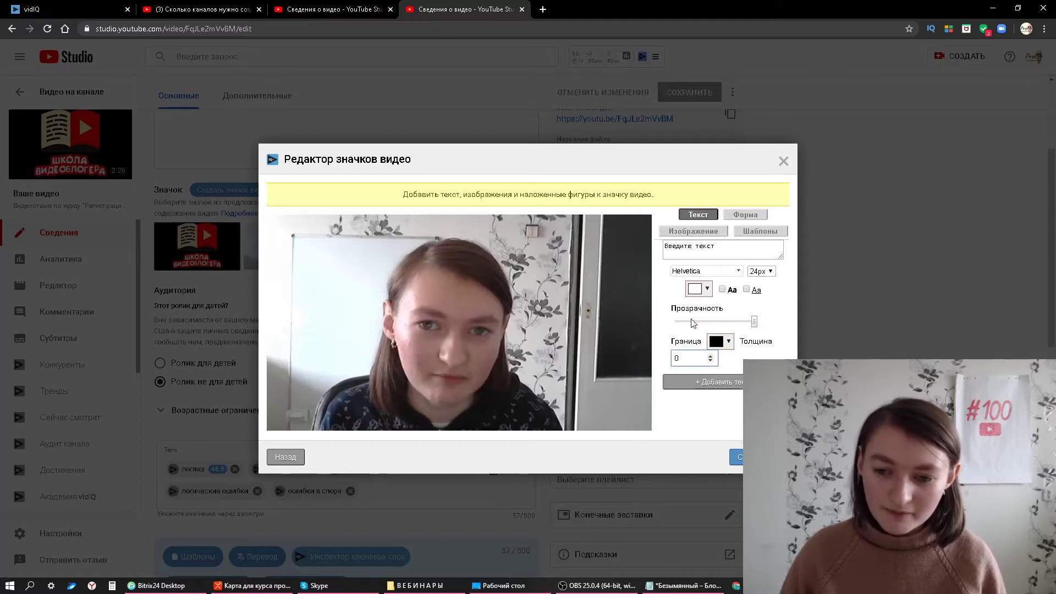
# Enter "Отзыв" as the thumbnail text and format it in bold Impact at 18px
pyautogui.click(696, 255)
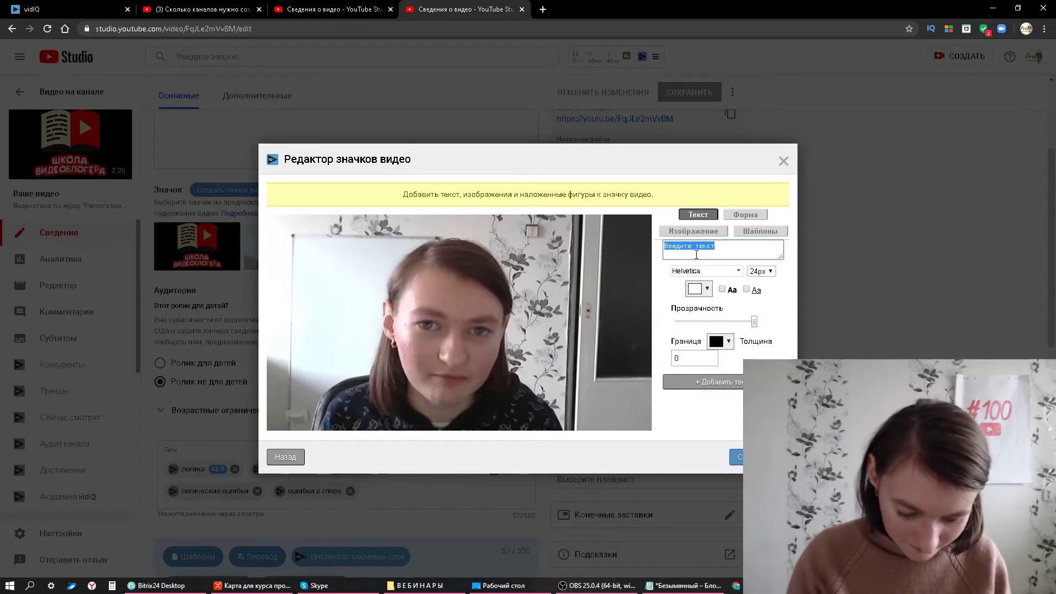
pyautogui.write('Отзыв')
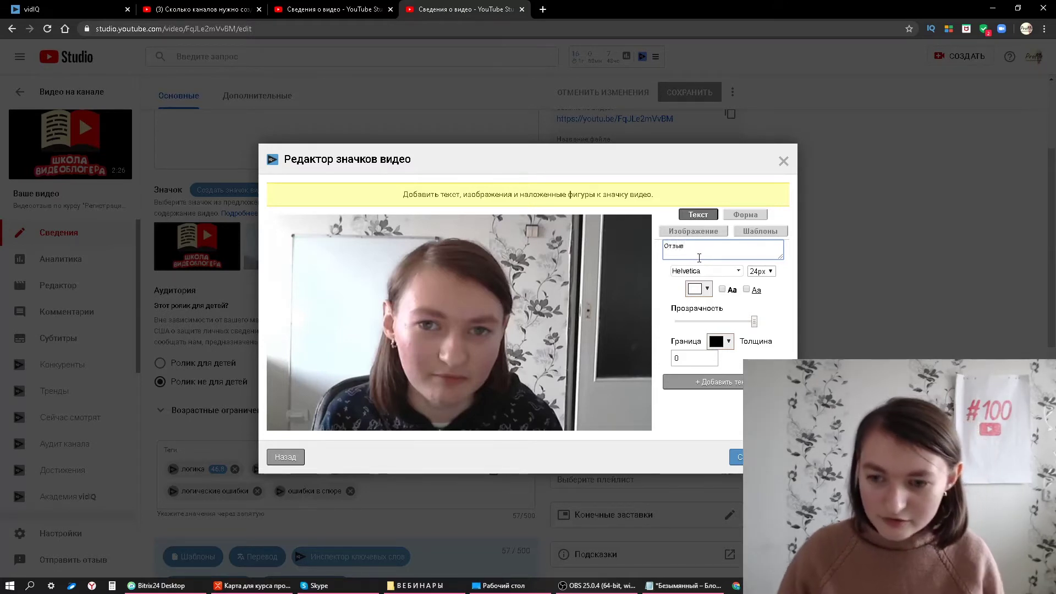
pyautogui.click(712, 272)
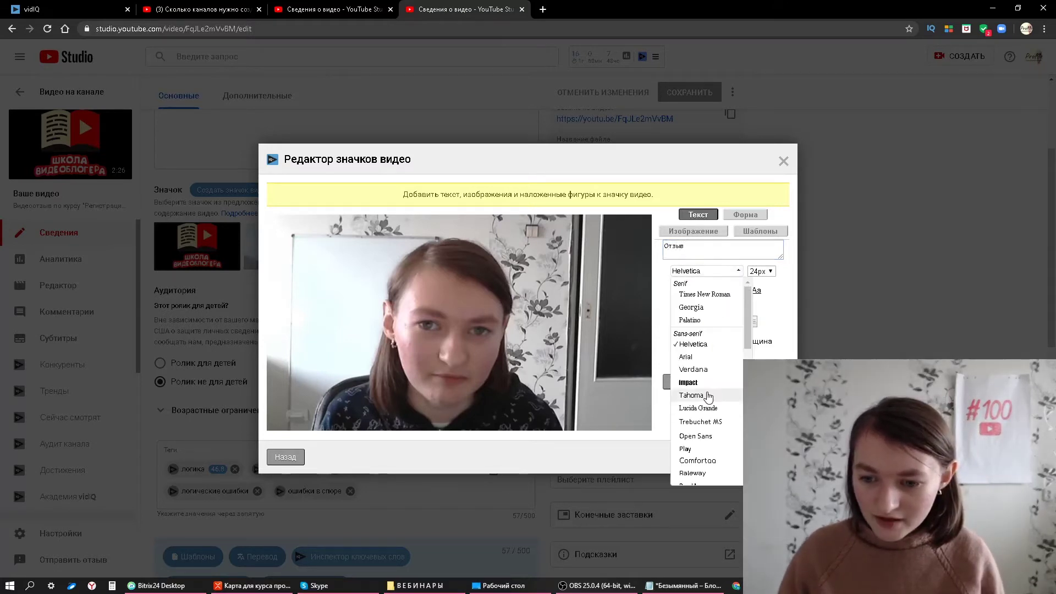
pyautogui.click(688, 382)
pyautogui.click(761, 271)
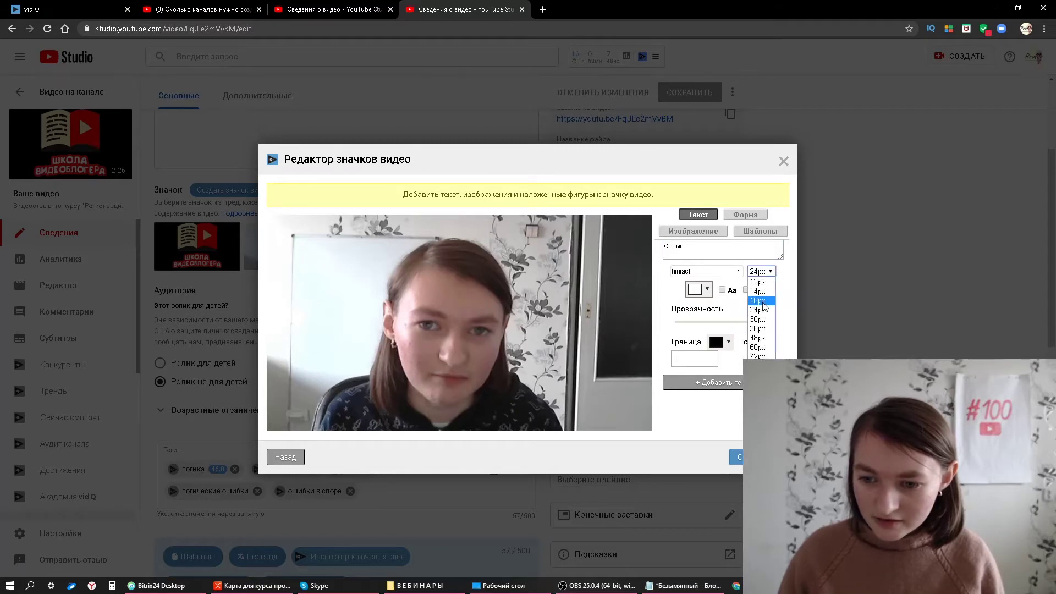
pyautogui.click(764, 301)
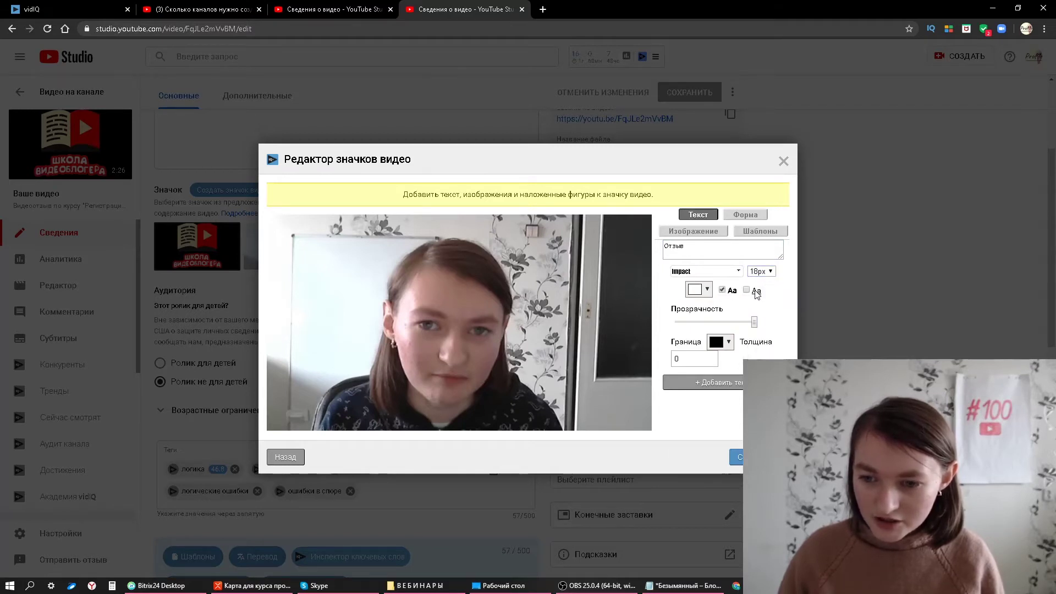
# Underline the text, set its transparency to about halfway and its border thickness to 1, and add it to the thumbnail
pyautogui.moveTo(756, 322); pyautogui.dragTo(717, 329)
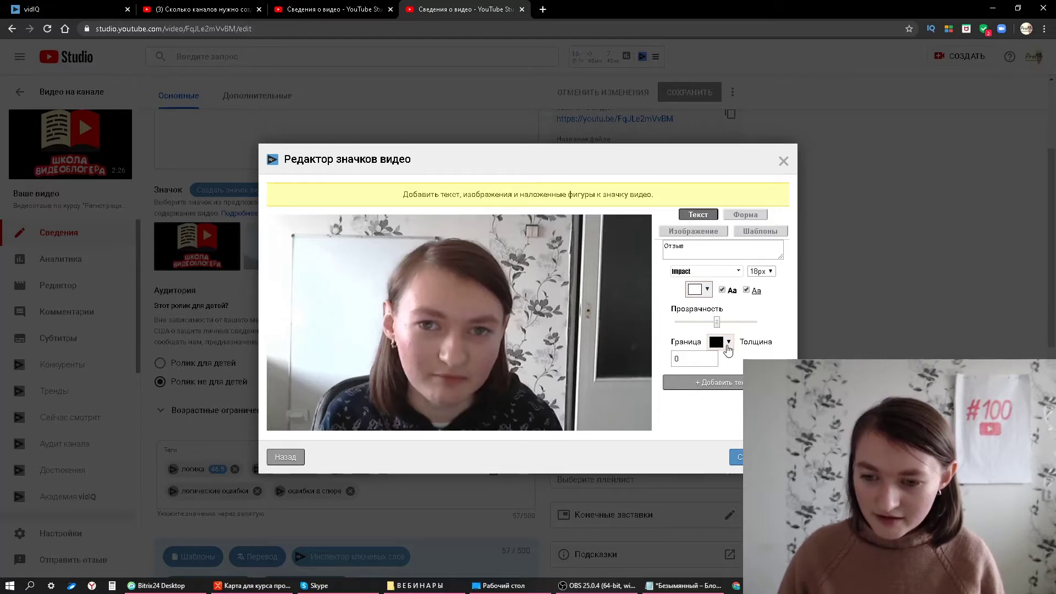
pyautogui.click(728, 344)
pyautogui.click(690, 363)
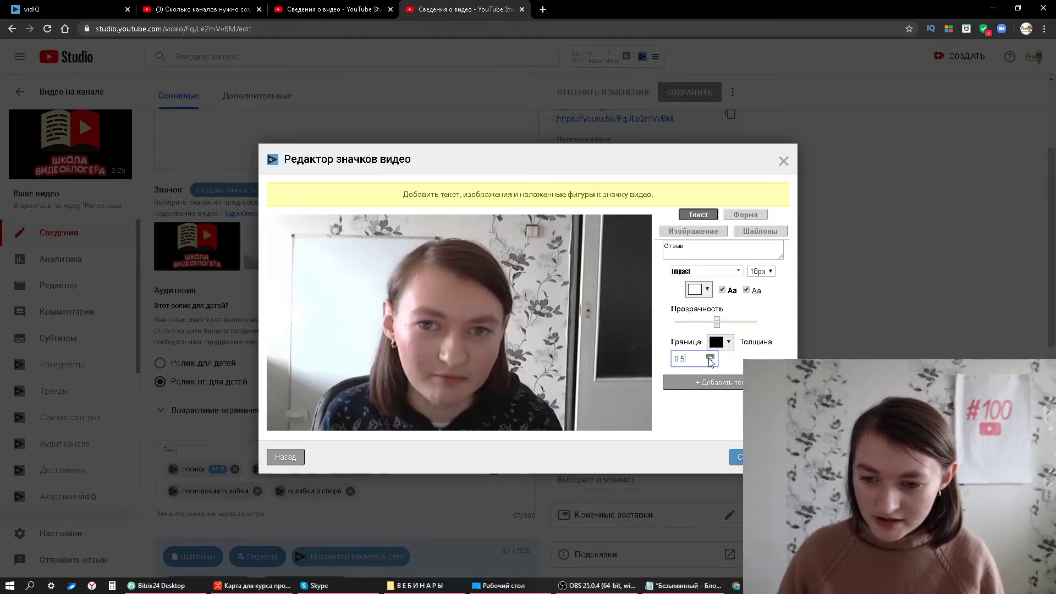
pyautogui.click(708, 382)
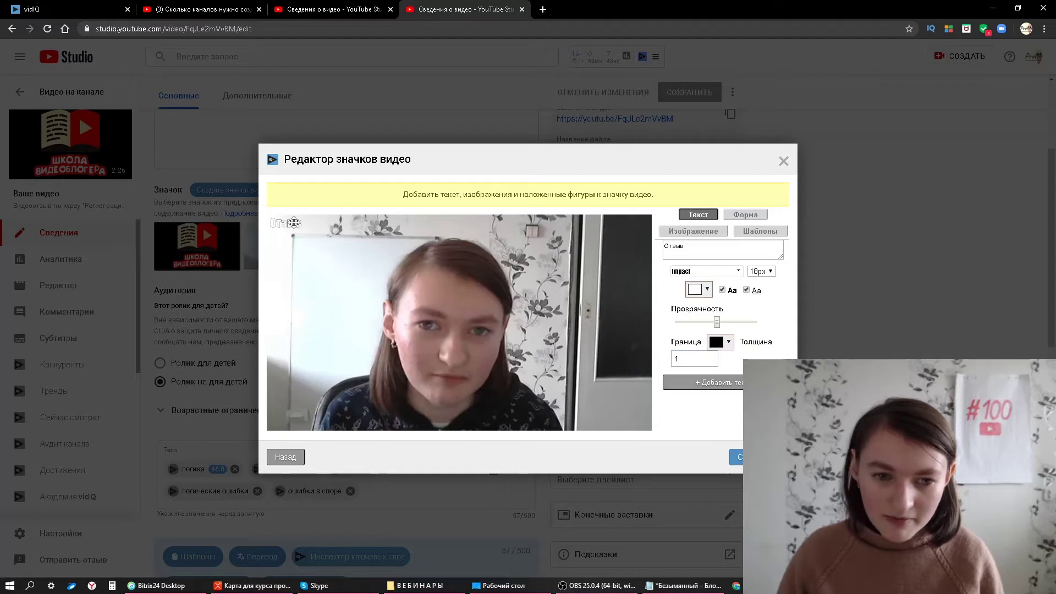
# Enlarge the "Отзыв" text and place it in the upper-left corner of the thumbnail
pyautogui.moveTo(294, 223); pyautogui.dragTo(373, 283)
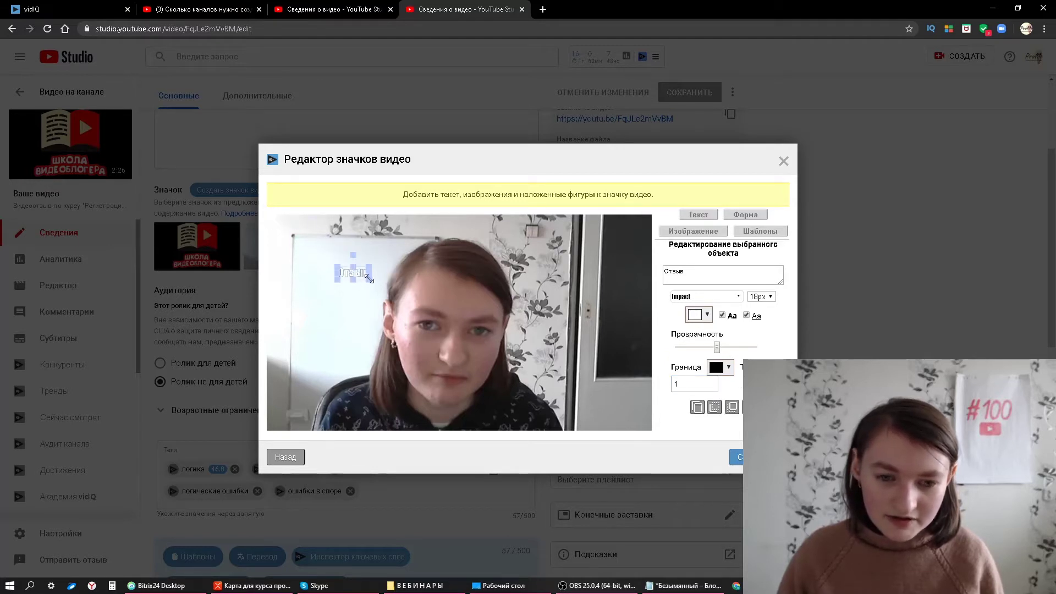
pyautogui.moveTo(429, 305); pyautogui.dragTo(357, 264)
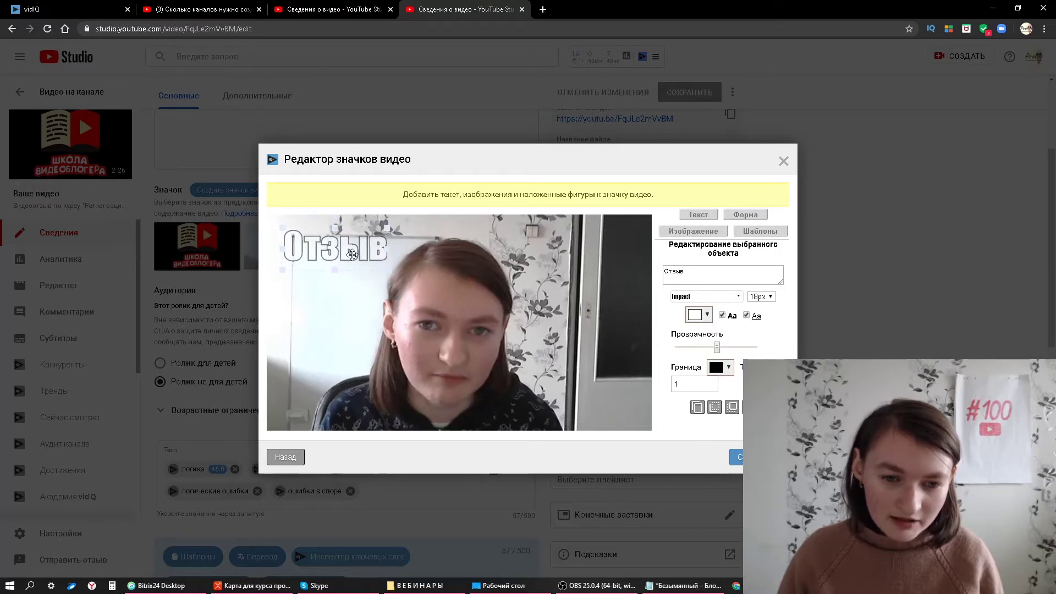
pyautogui.click(338, 292)
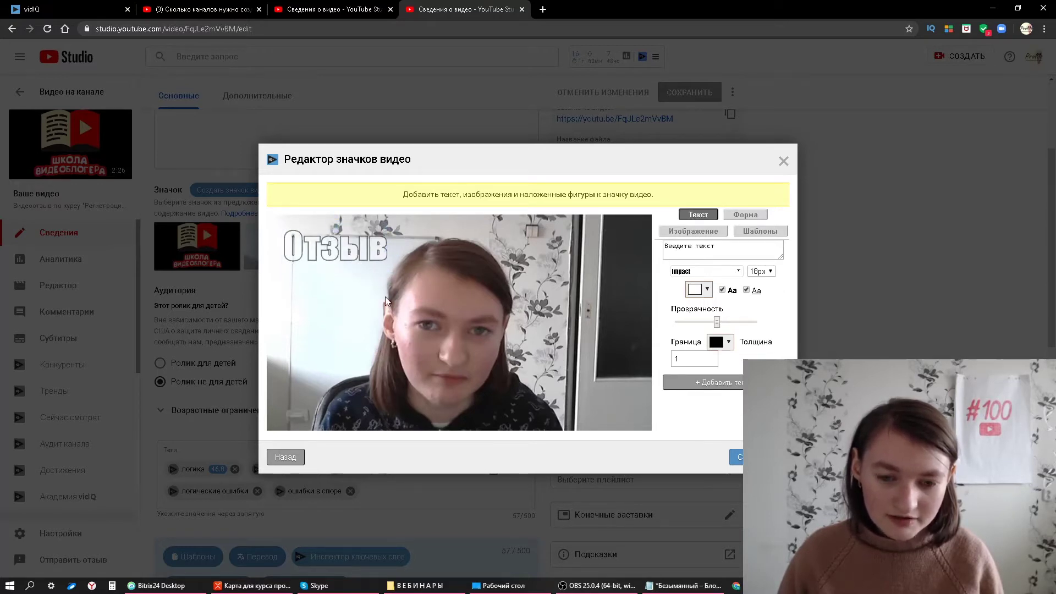
# Add an oval with a red border of thickness 1 and fit it around the "Отзыв" text
pyautogui.click(741, 215)
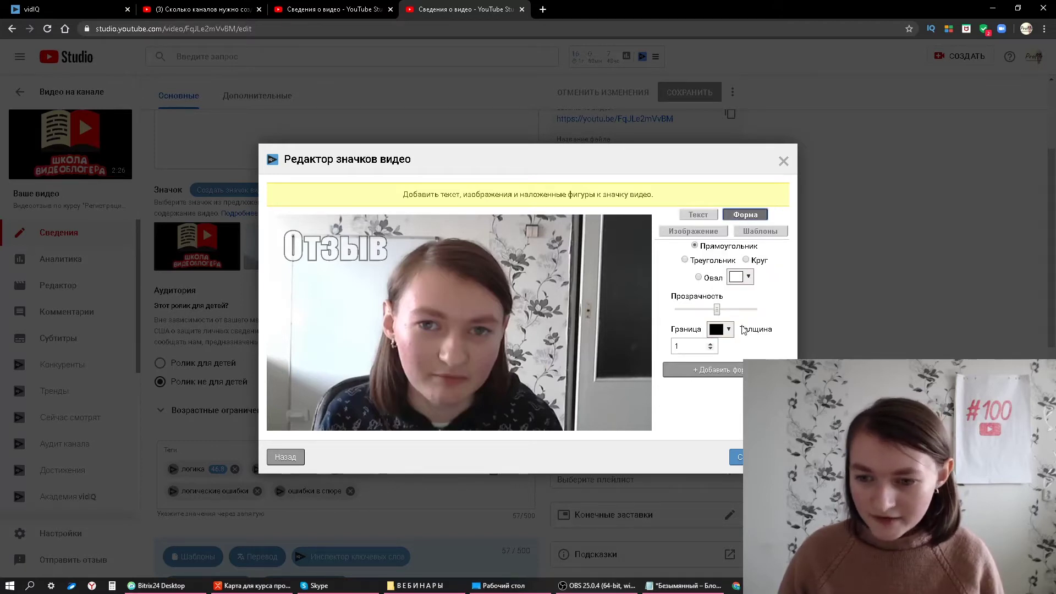
pyautogui.click(698, 276)
pyautogui.click(716, 329)
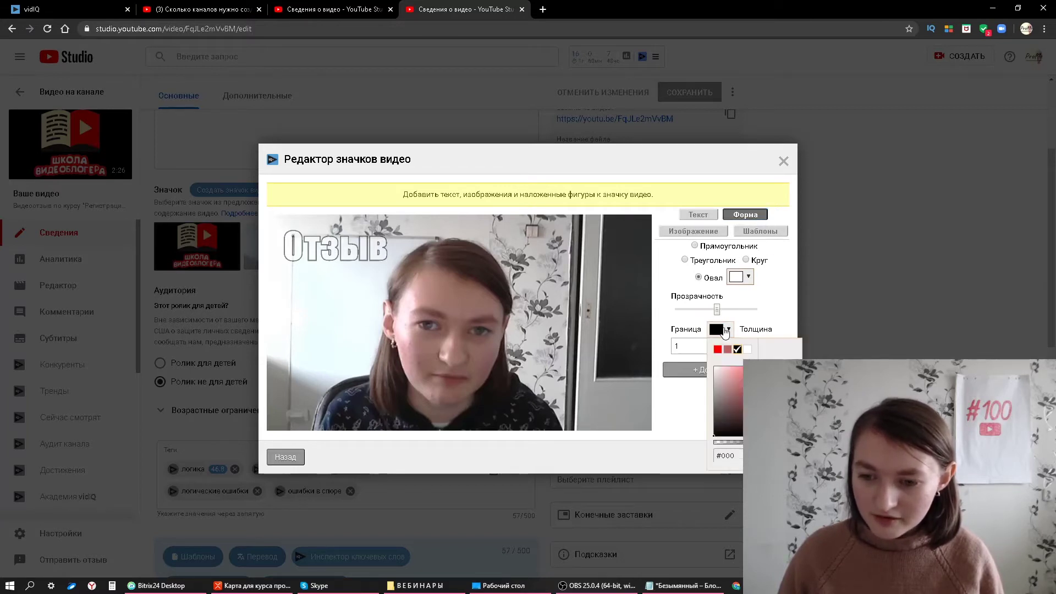
pyautogui.click(718, 350)
pyautogui.click(700, 407)
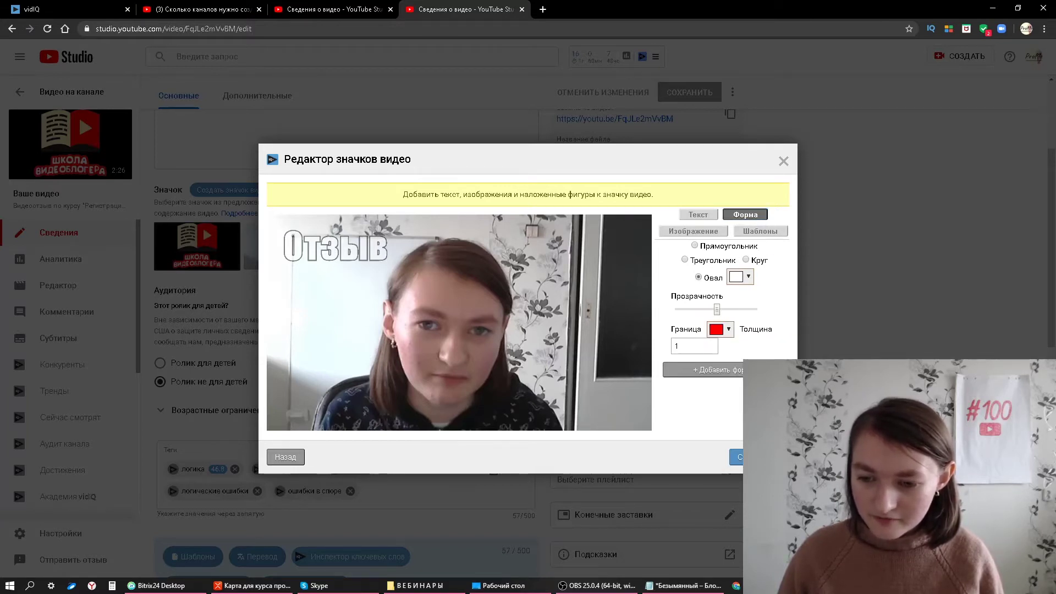
pyautogui.click(700, 370)
pyautogui.moveTo(315, 235); pyautogui.dragTo(336, 270)
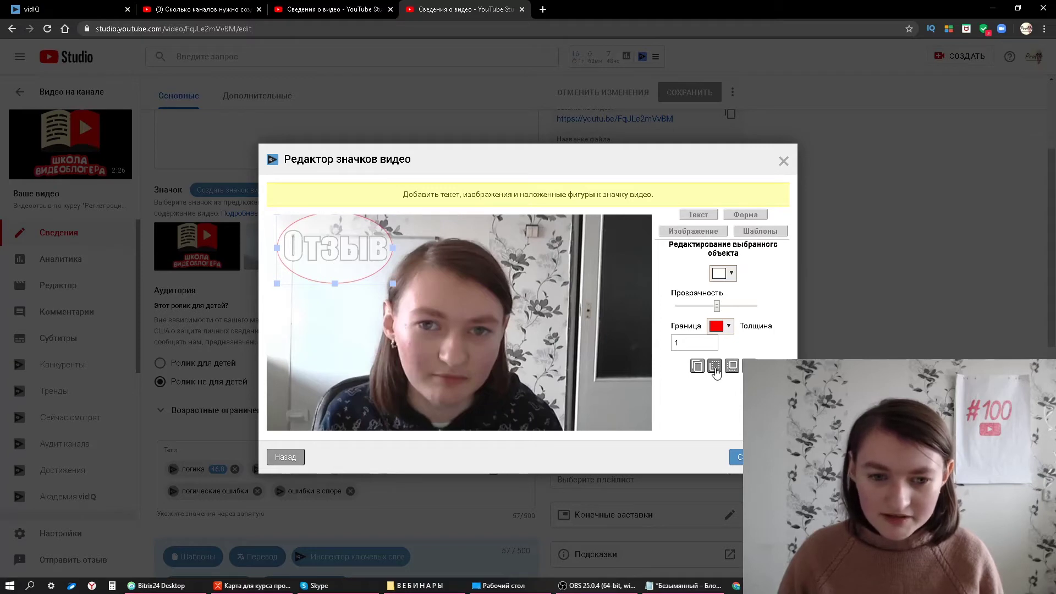
pyautogui.moveTo(334, 249)
pyautogui.mouseDown()
pyautogui.moveTo(337, 290)
pyautogui.moveTo(332, 251)
pyautogui.mouseUp()
# Fill the oval with red, make it fully opaque and centre it behind the "Отзыв" text
pyautogui.click(721, 294)
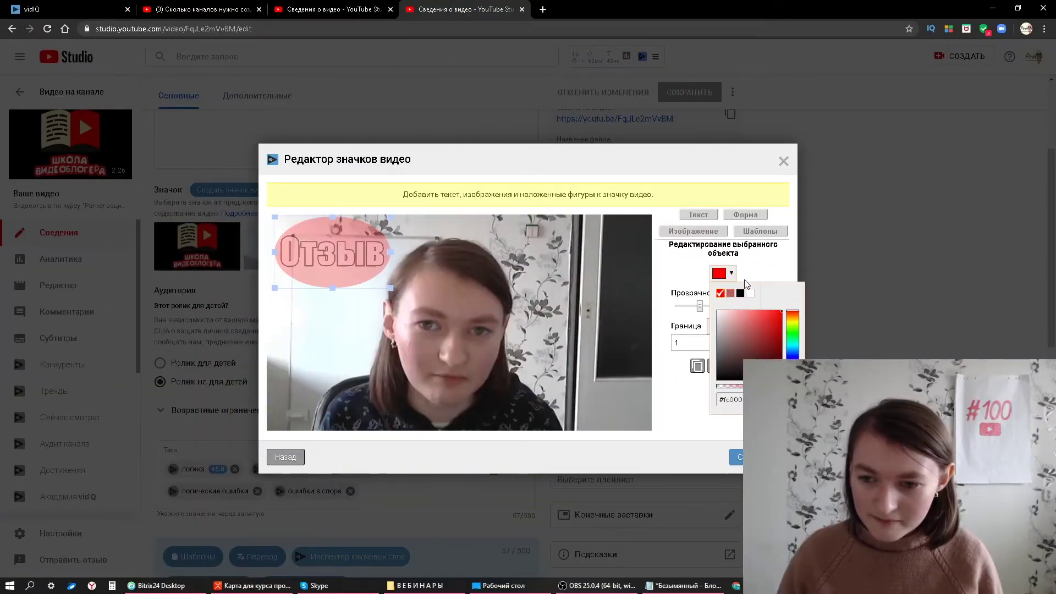
pyautogui.moveTo(699, 306); pyautogui.dragTo(757, 314)
pyautogui.moveTo(329, 252)
pyautogui.mouseDown()
pyautogui.moveTo(322, 301)
pyautogui.moveTo(330, 311)
pyautogui.moveTo(339, 249)
pyautogui.mouseUp()
pyautogui.moveTo(412, 242); pyautogui.dragTo(332, 253)
pyautogui.click(479, 236)
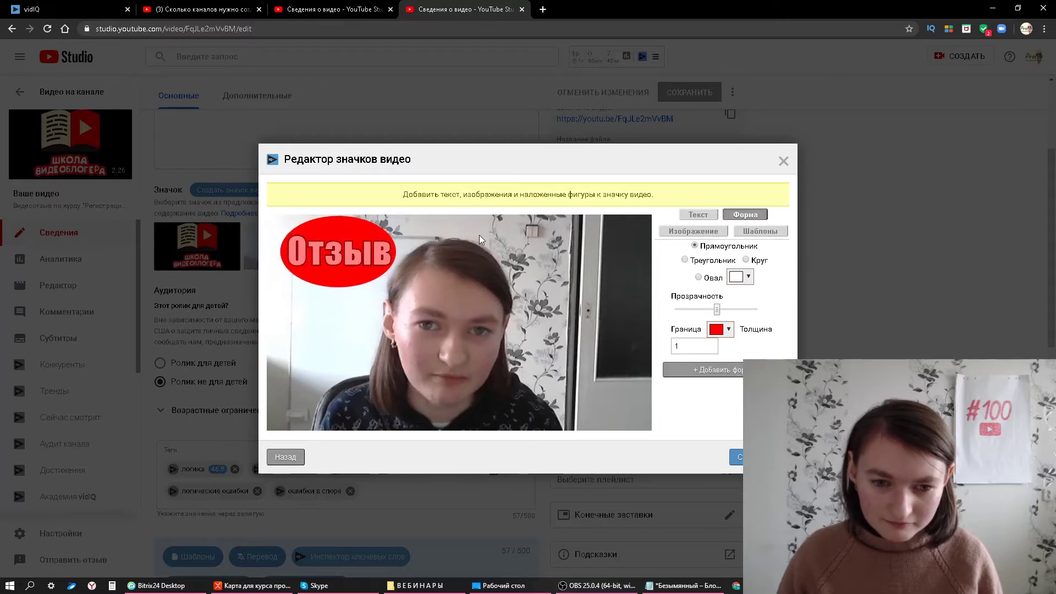
# Add the red balloon emoji beside the door frame and make it fully opaque
pyautogui.click(693, 231)
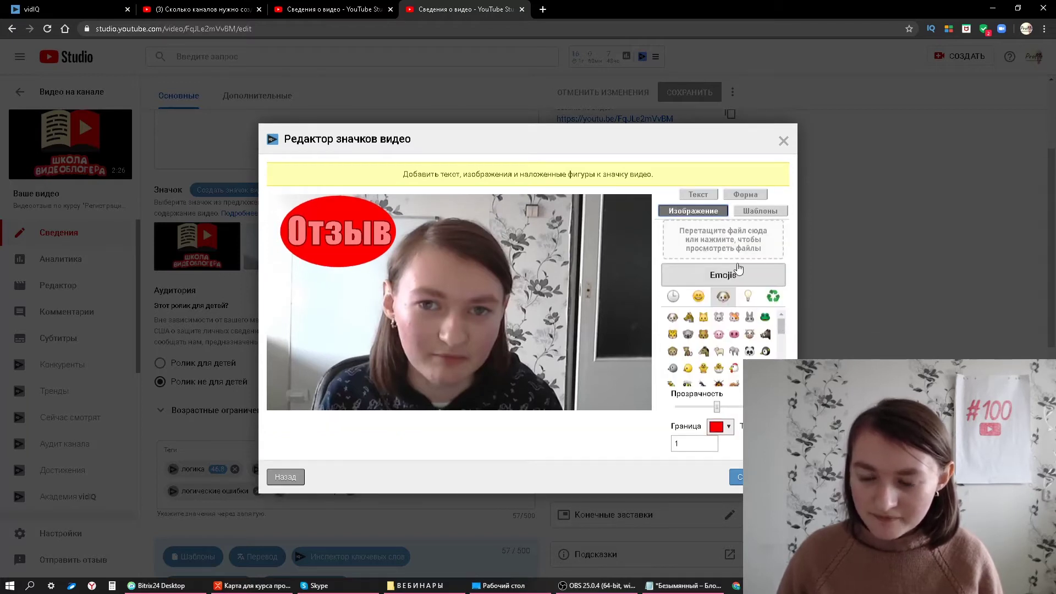
pyautogui.click(748, 296)
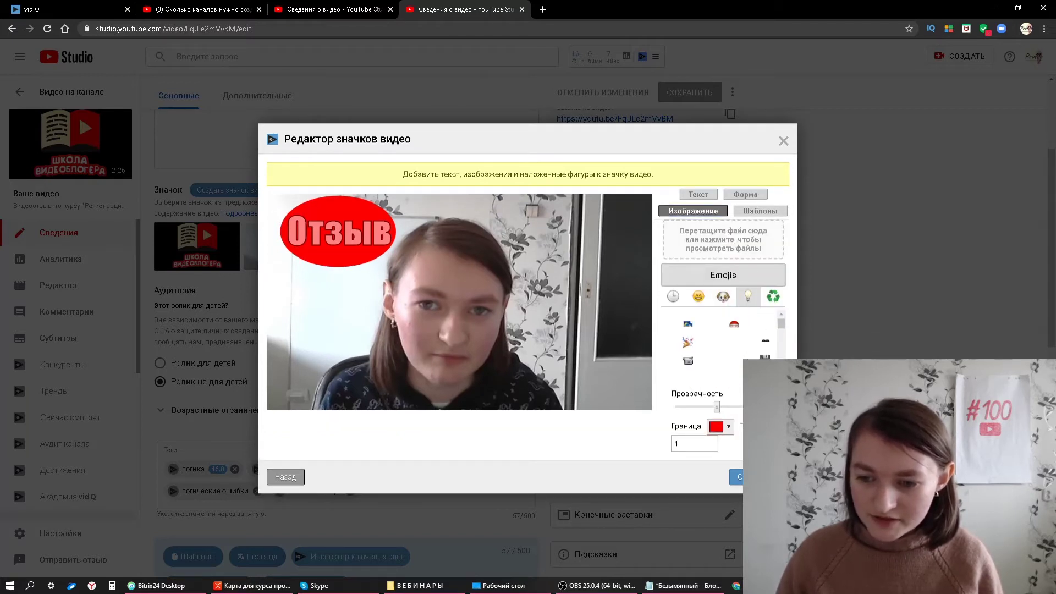
pyautogui.click(719, 351)
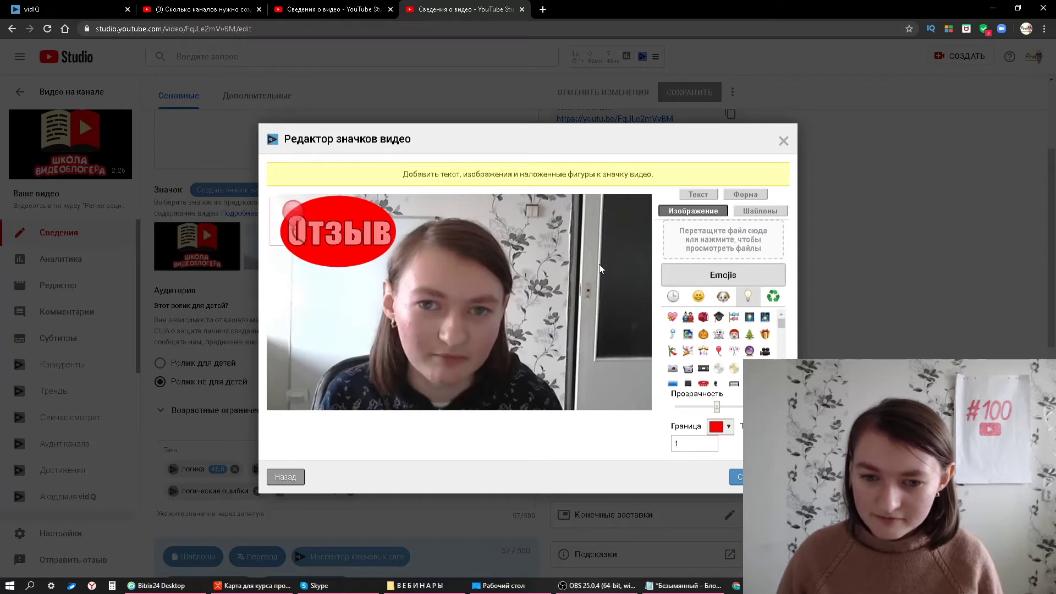
pyautogui.moveTo(292, 210); pyautogui.dragTo(563, 267)
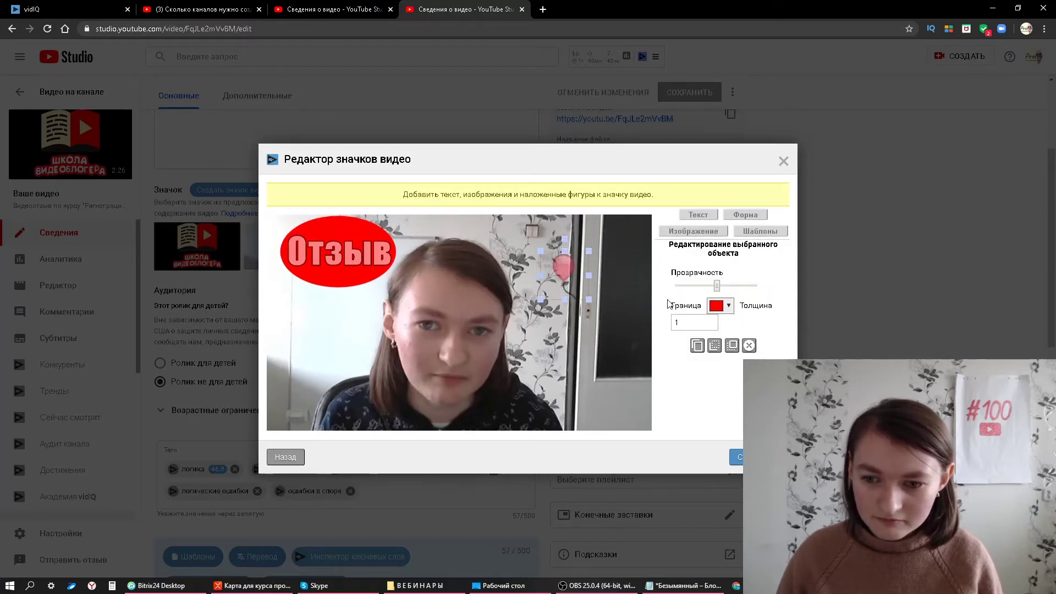
pyautogui.moveTo(716, 285); pyautogui.dragTo(754, 286)
pyautogui.moveTo(580, 297); pyautogui.dragTo(585, 322)
# Add the shkola image to the upper-right corner of the thumbnail at full opacity and move the balloon below it
pyautogui.click(693, 231)
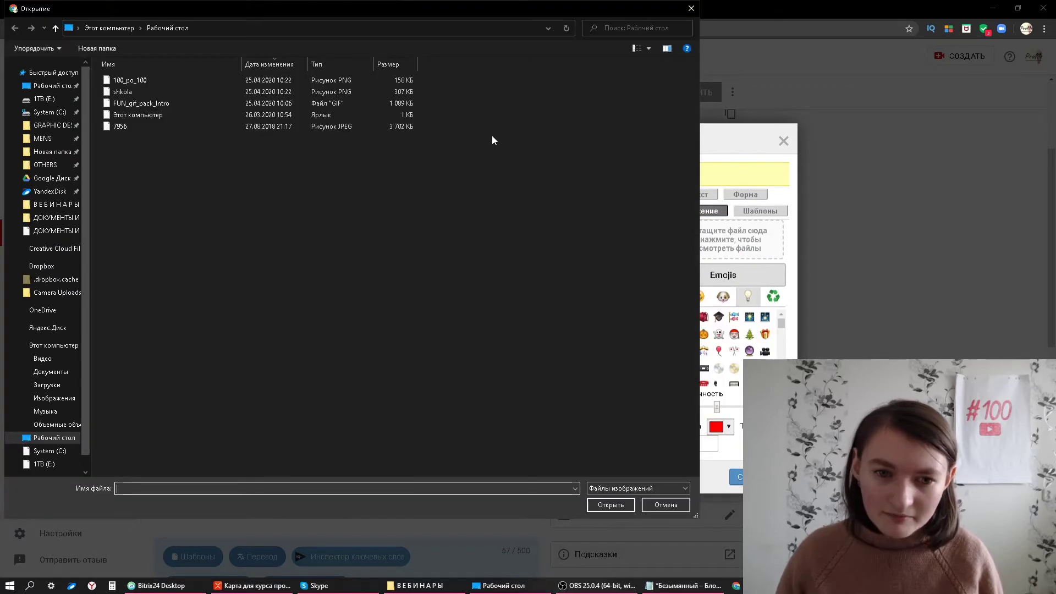
pyautogui.click(160, 91)
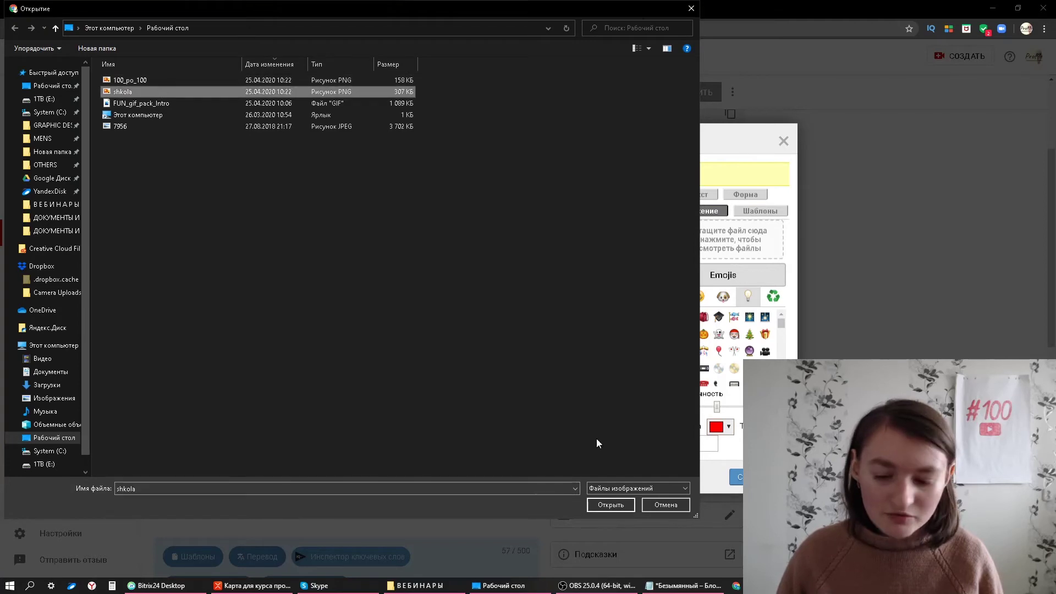
pyautogui.click(609, 504)
pyautogui.moveTo(294, 238); pyautogui.dragTo(595, 265)
pyautogui.moveTo(720, 291); pyautogui.dragTo(763, 295)
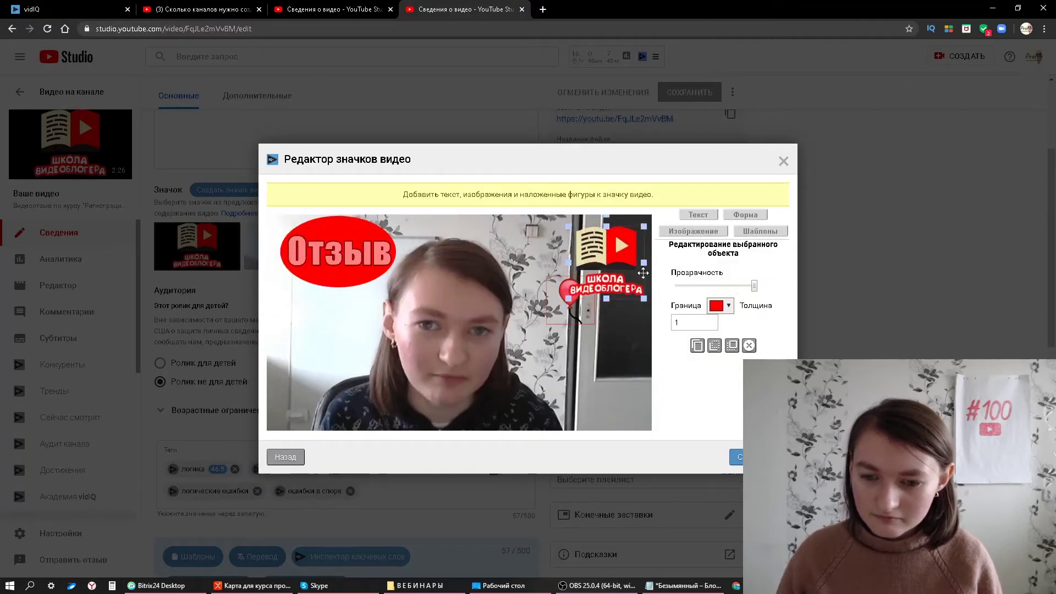
pyautogui.moveTo(569, 297); pyautogui.dragTo(593, 373)
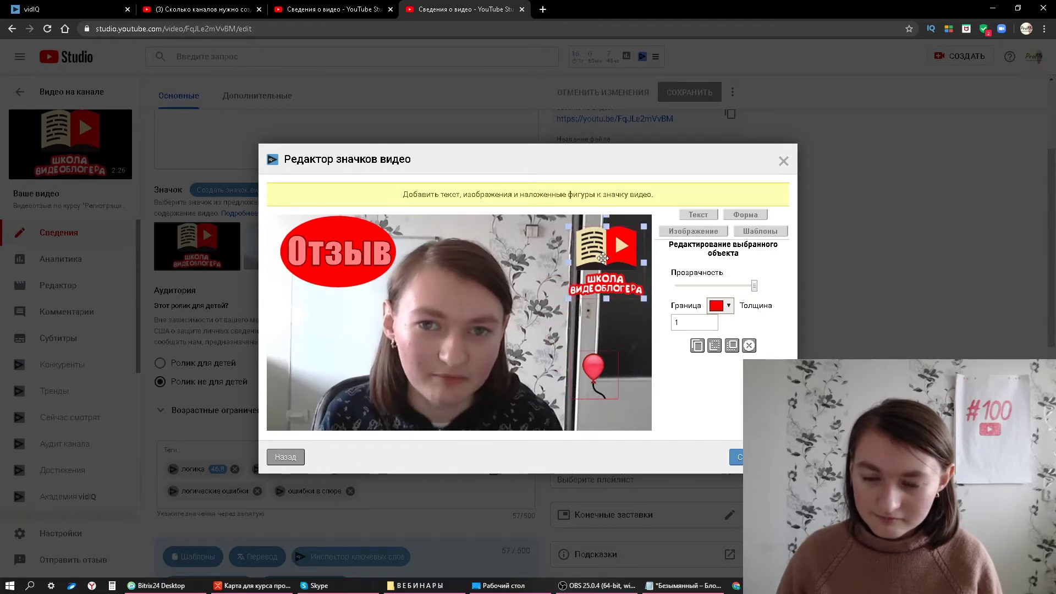
pyautogui.moveTo(602, 258); pyautogui.dragTo(611, 264)
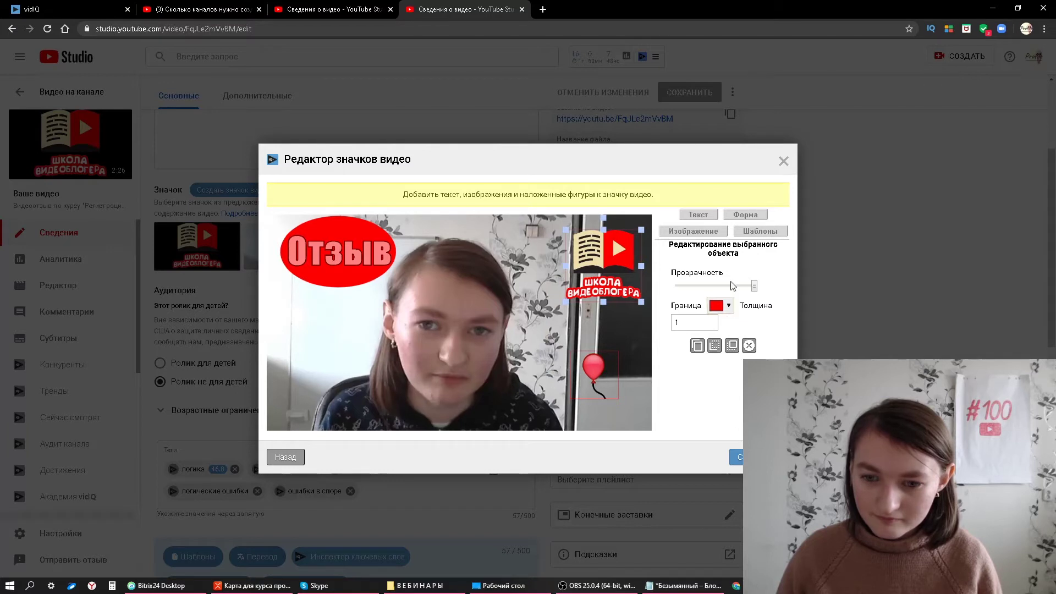
# Load the saved template, fit its "Отзыв о курсе" caption inside the white box and move the "Отзыв" text below the oval
pyautogui.click(768, 232)
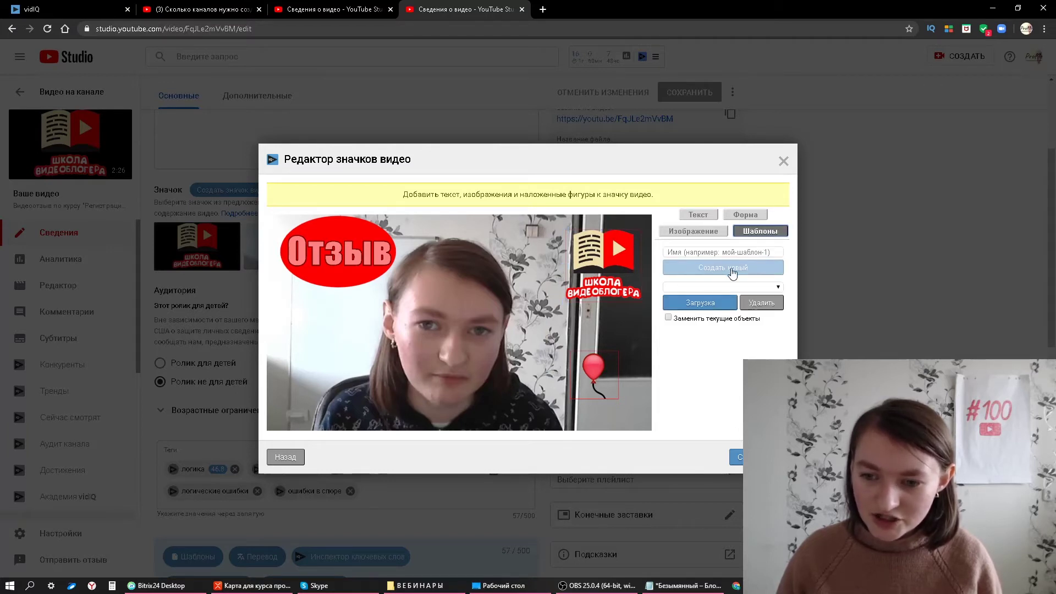
pyautogui.click(715, 308)
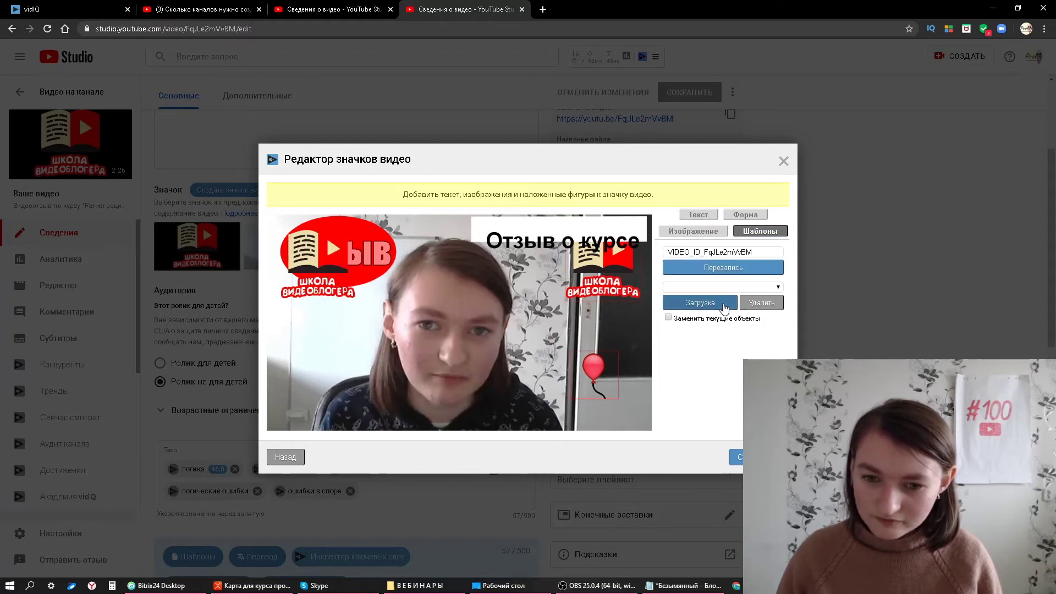
pyautogui.moveTo(526, 242); pyautogui.dragTo(527, 228)
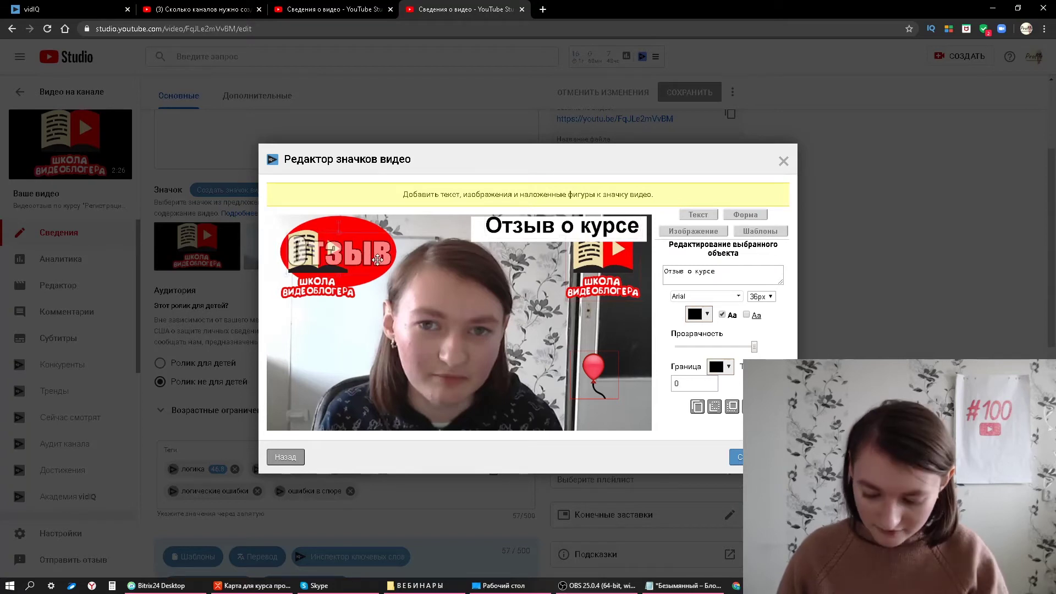
pyautogui.moveTo(372, 256); pyautogui.dragTo(366, 352)
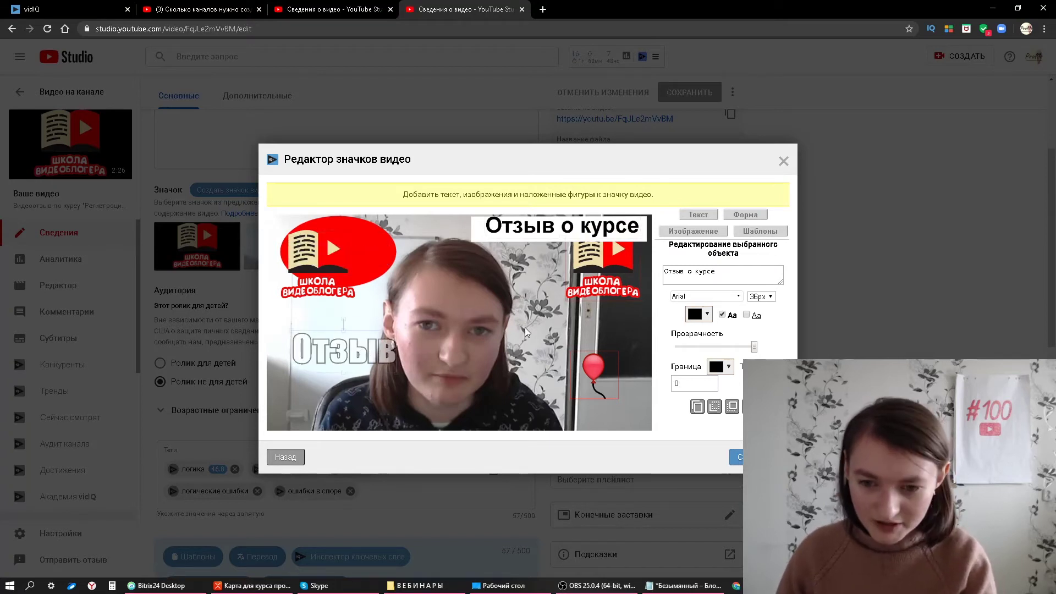
# Clear all objects from the thumbnail and restart with the current video thumbnail as the background
pyautogui.click(759, 231)
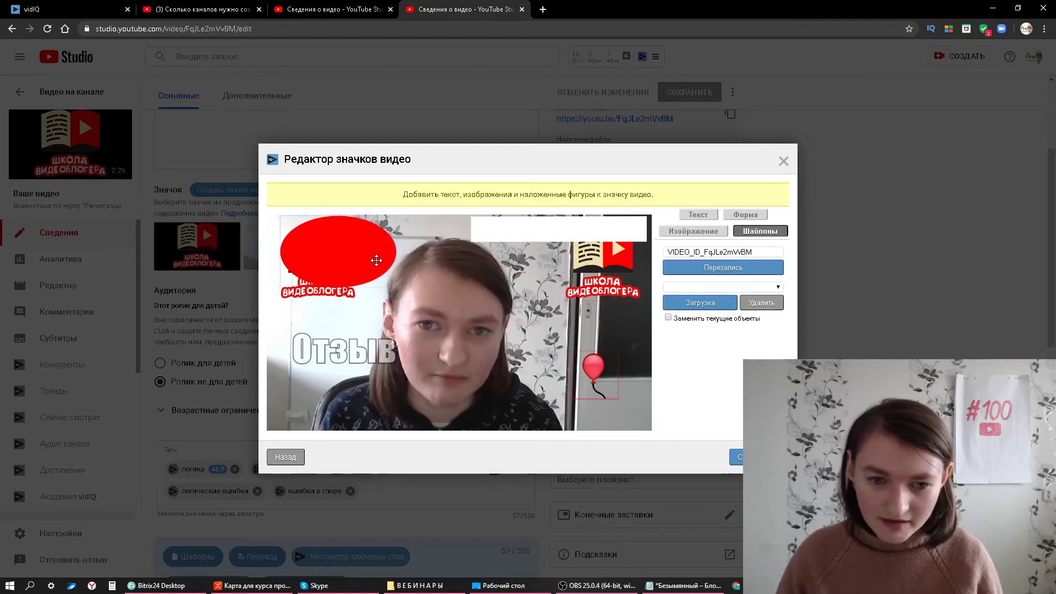
pyautogui.click(760, 304)
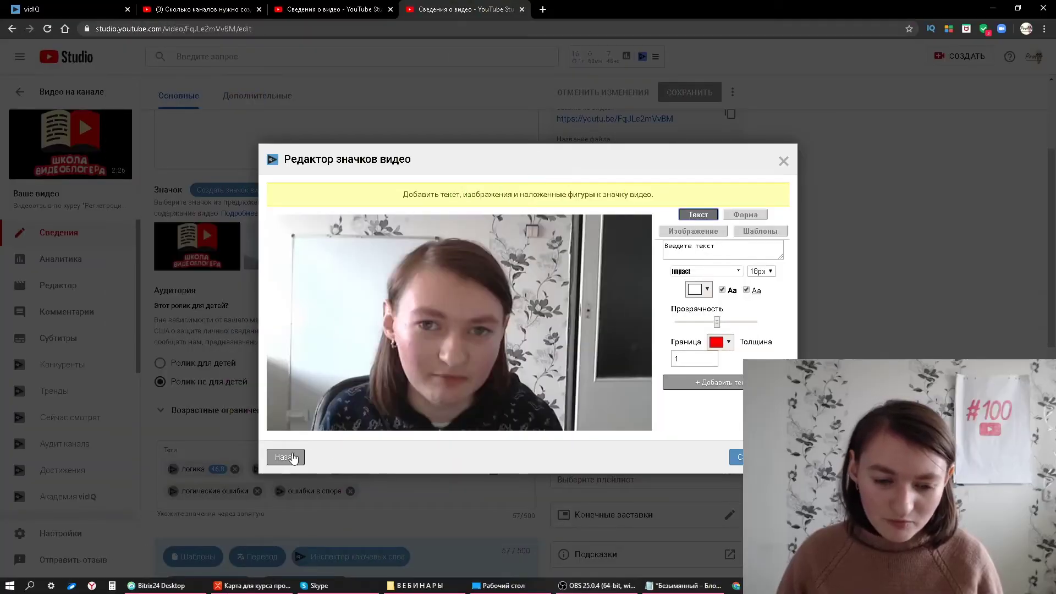
pyautogui.click(286, 457)
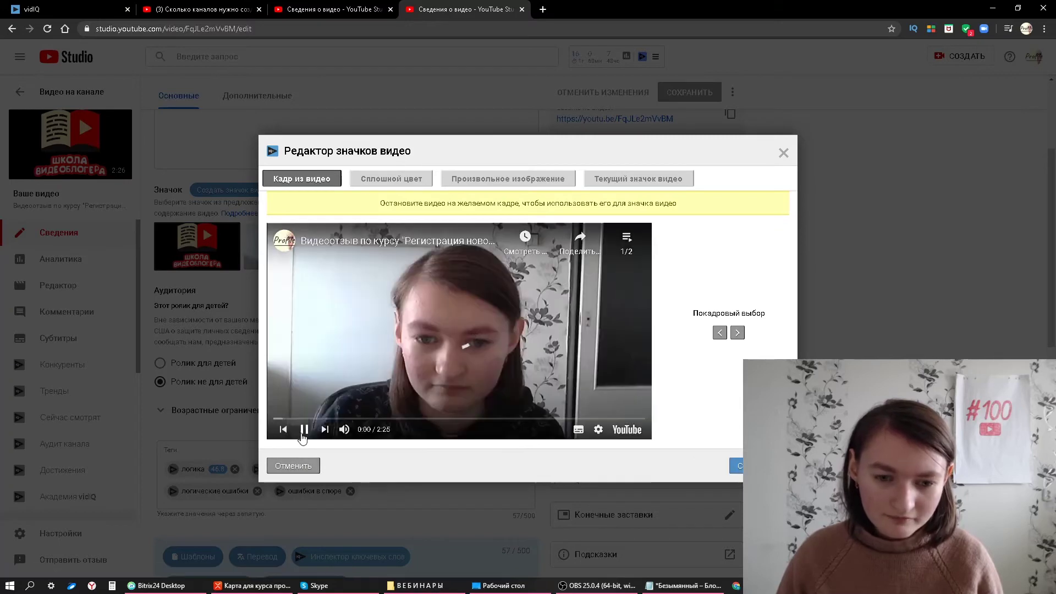
pyautogui.click(303, 430)
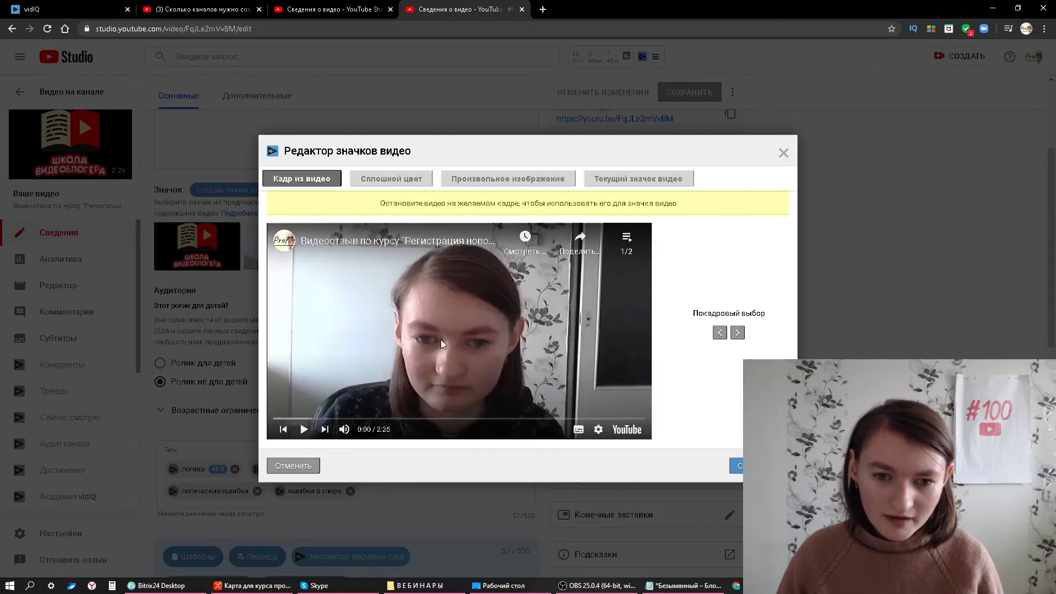
pyautogui.click(630, 182)
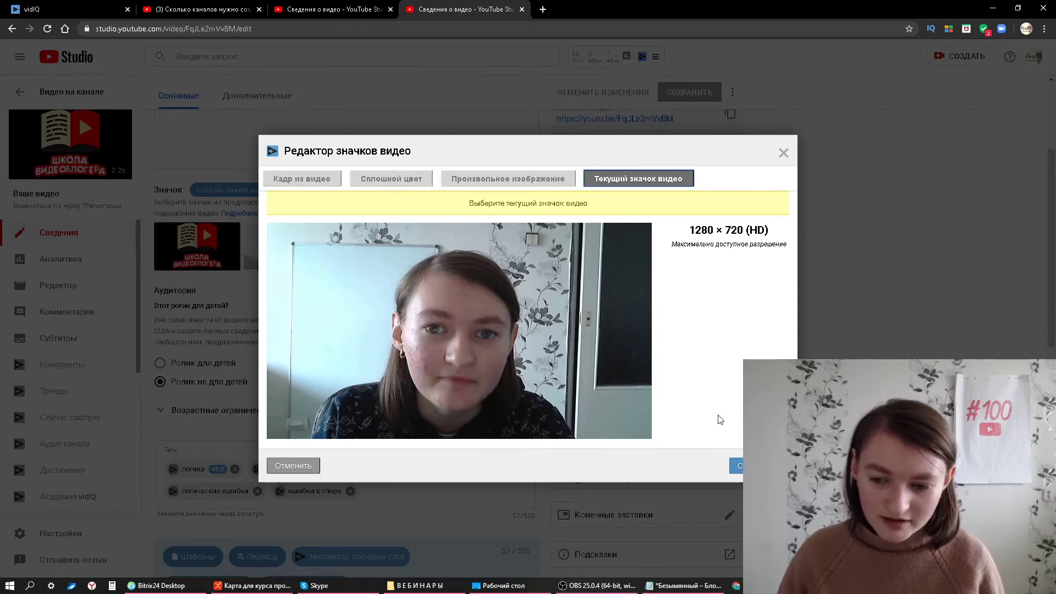
pyautogui.click(737, 465)
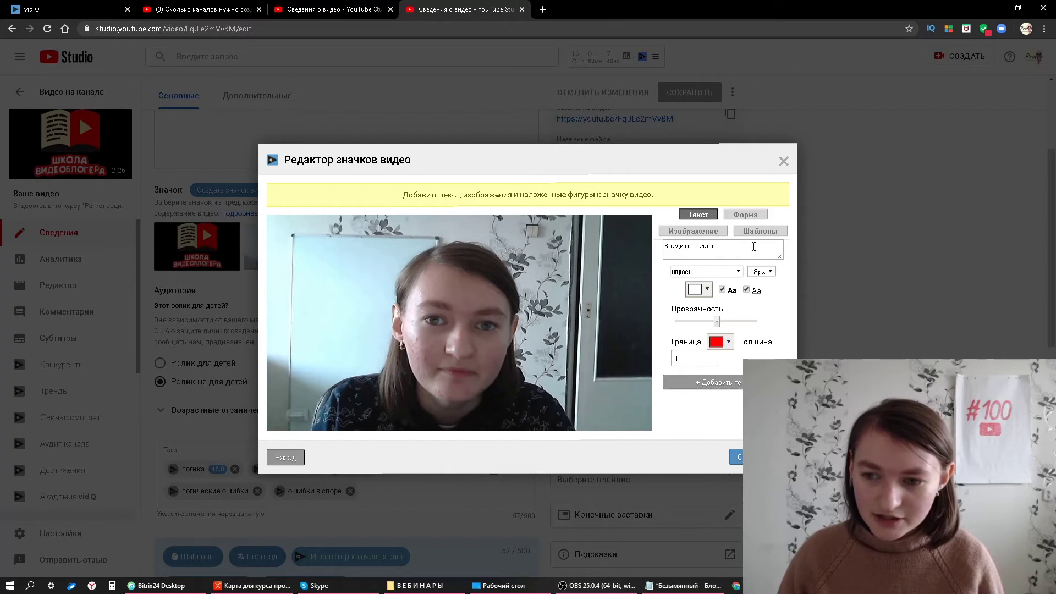
pyautogui.click(758, 231)
pyautogui.click(698, 215)
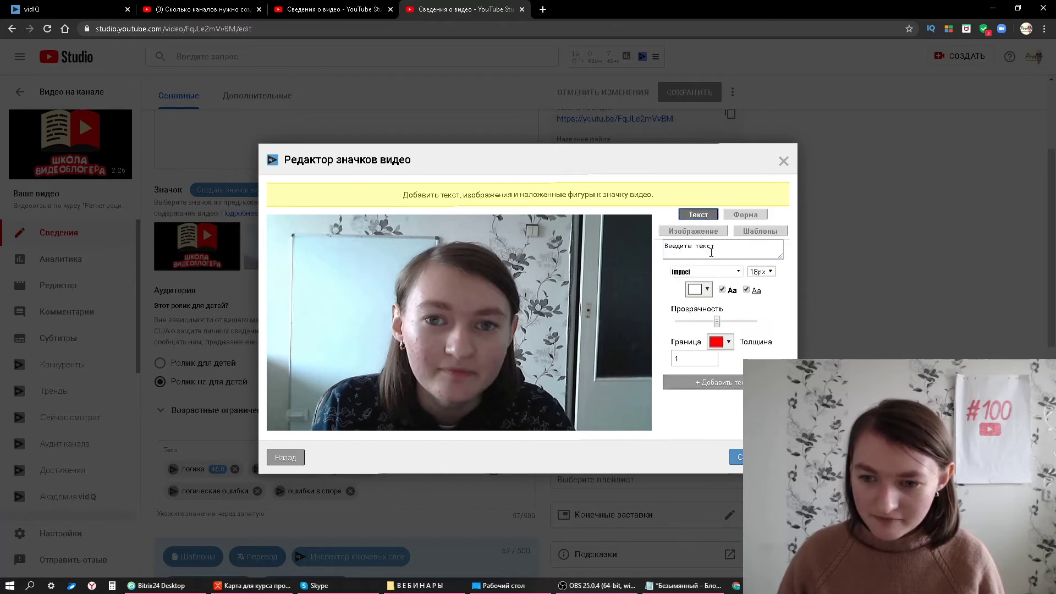
pyautogui.click(712, 250)
pyautogui.moveTo(690, 247); pyautogui.dragTo(664, 248)
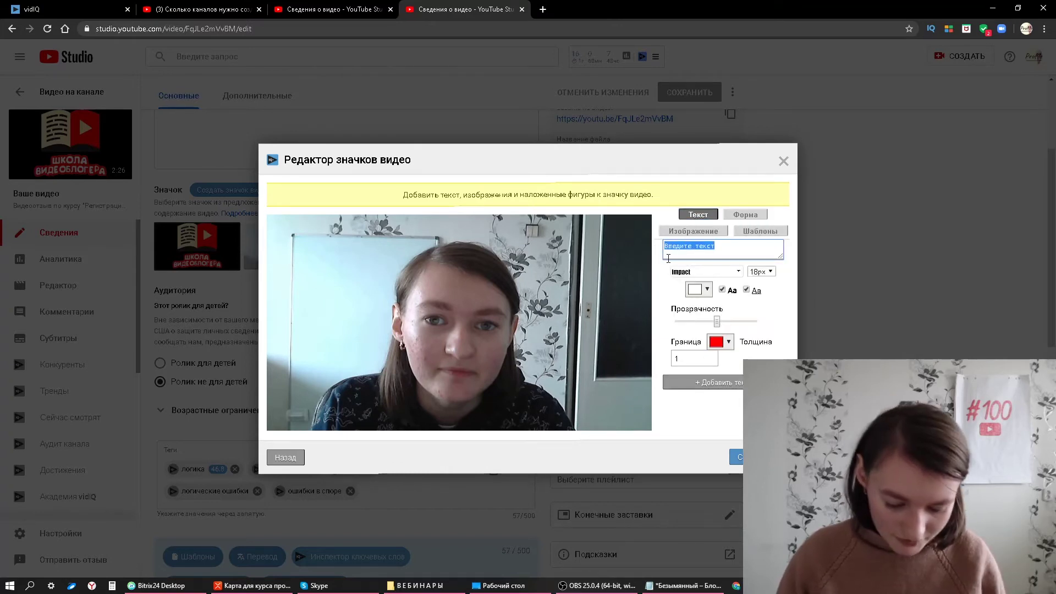
pyautogui.write('о')
pyautogui.press('BackSpace')
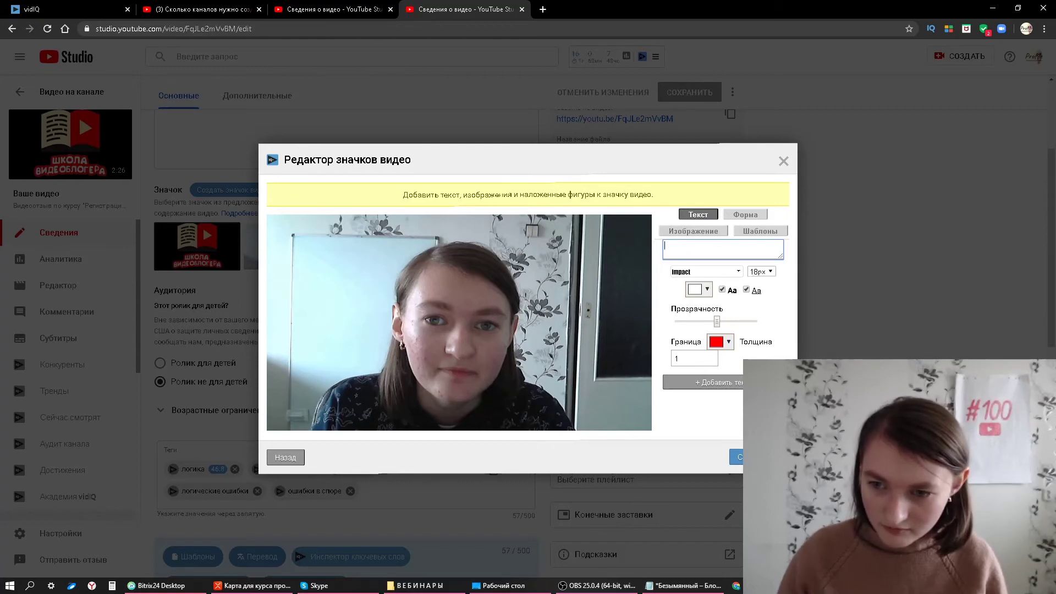
pyautogui.click(742, 215)
# Add the shkola image, place it in the upper-right corner of the thumbnail and make it fully opaque
pyautogui.click(693, 231)
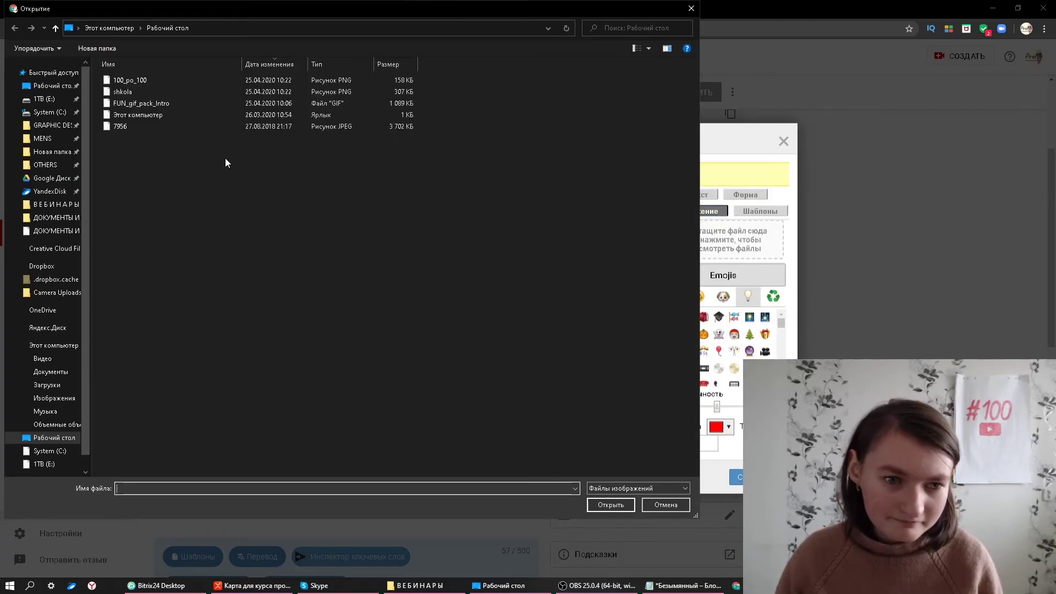
pyautogui.click(134, 91)
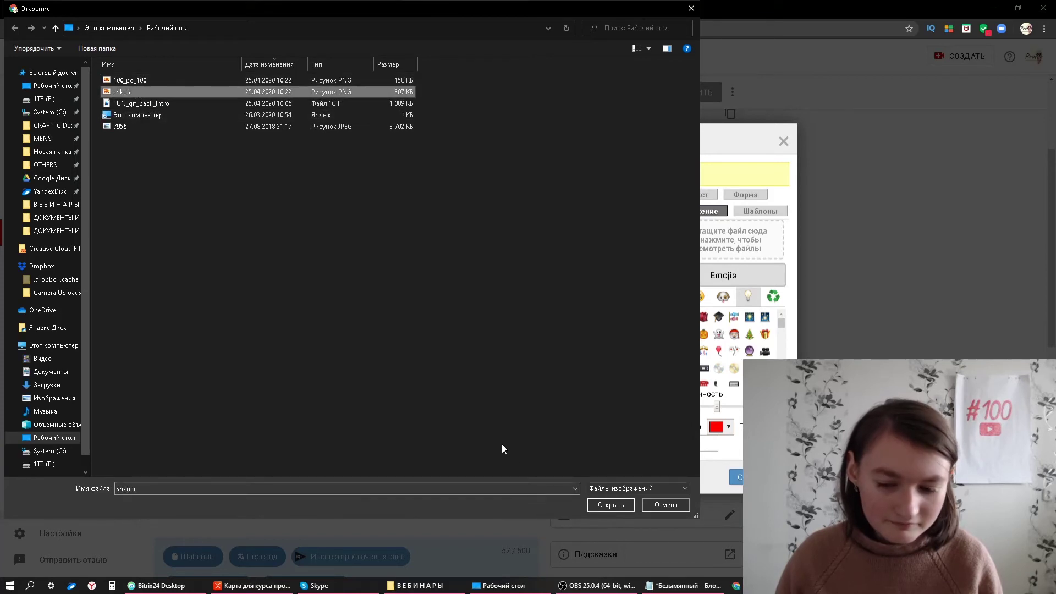
pyautogui.click(599, 504)
pyautogui.click(313, 257)
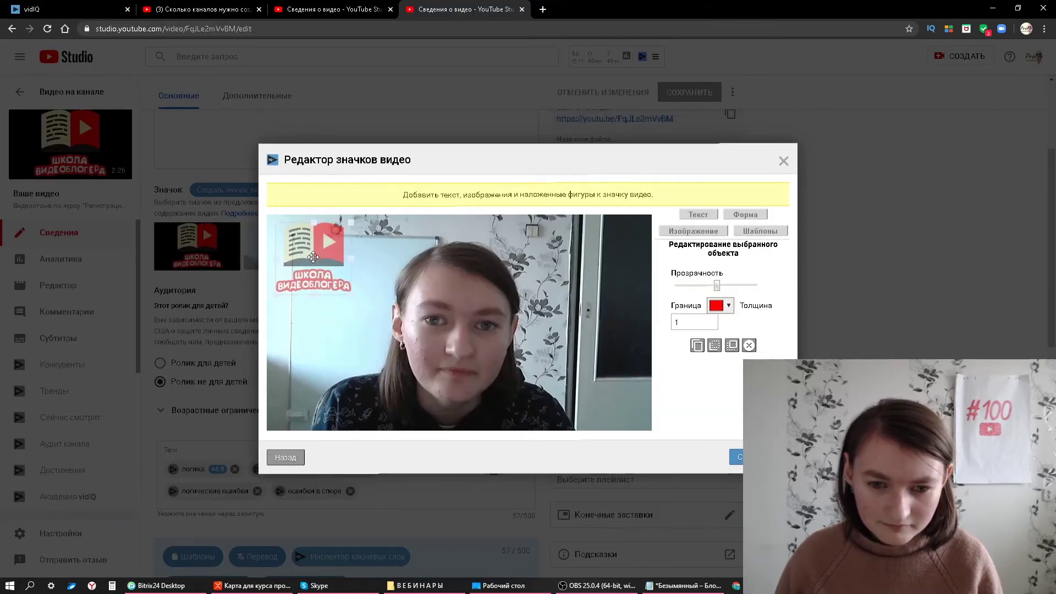
pyautogui.moveTo(313, 256); pyautogui.dragTo(599, 261)
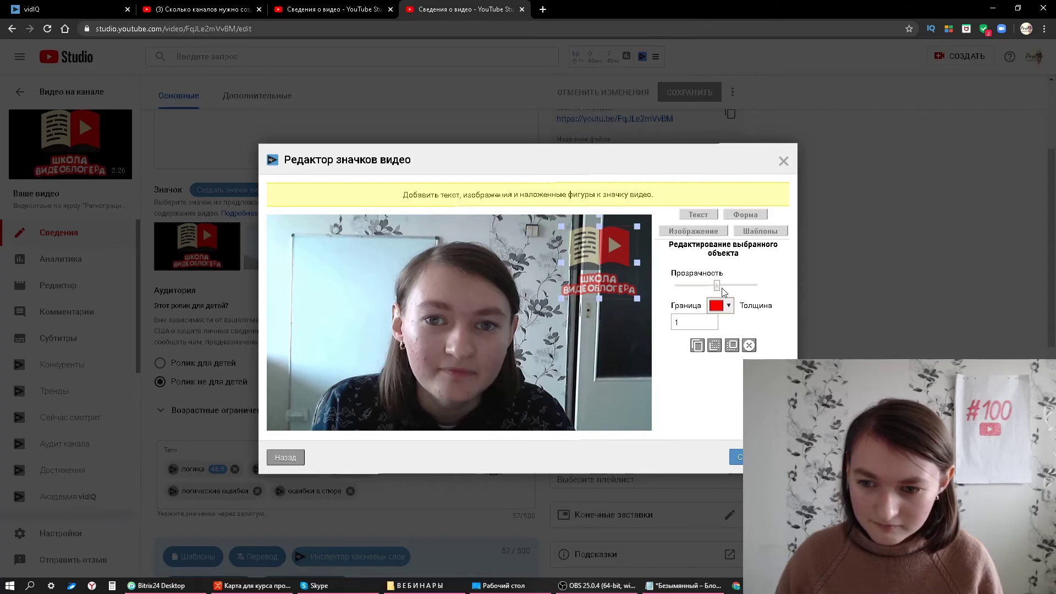
pyautogui.moveTo(718, 285); pyautogui.dragTo(799, 291)
pyautogui.moveTo(588, 262); pyautogui.dragTo(588, 271)
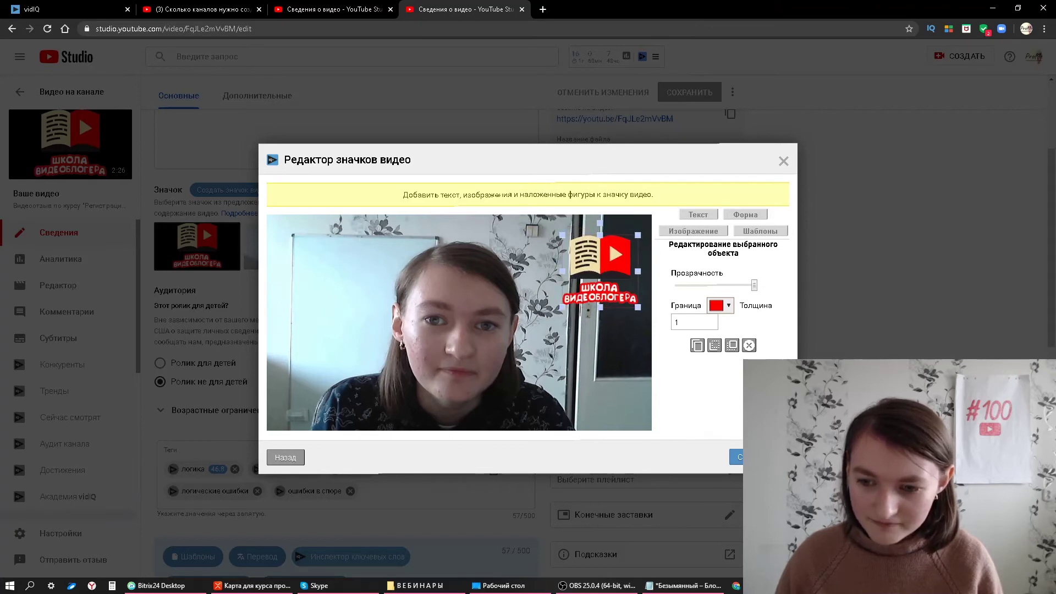
# Preview the finished thumbnail, save it and check the thumbnail choices in the video details
pyautogui.click(736, 457)
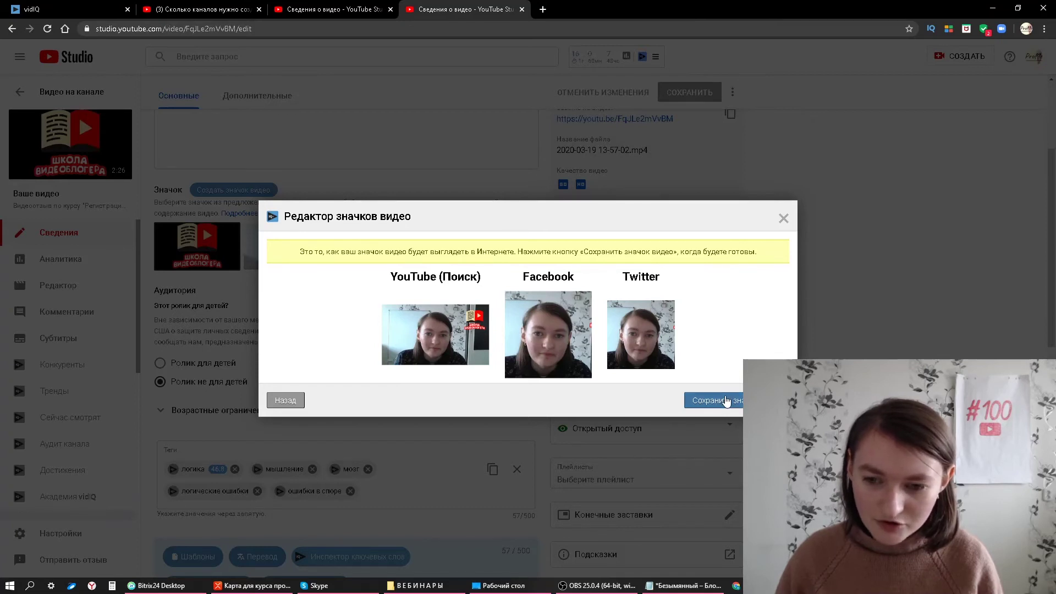
pyautogui.click(725, 401)
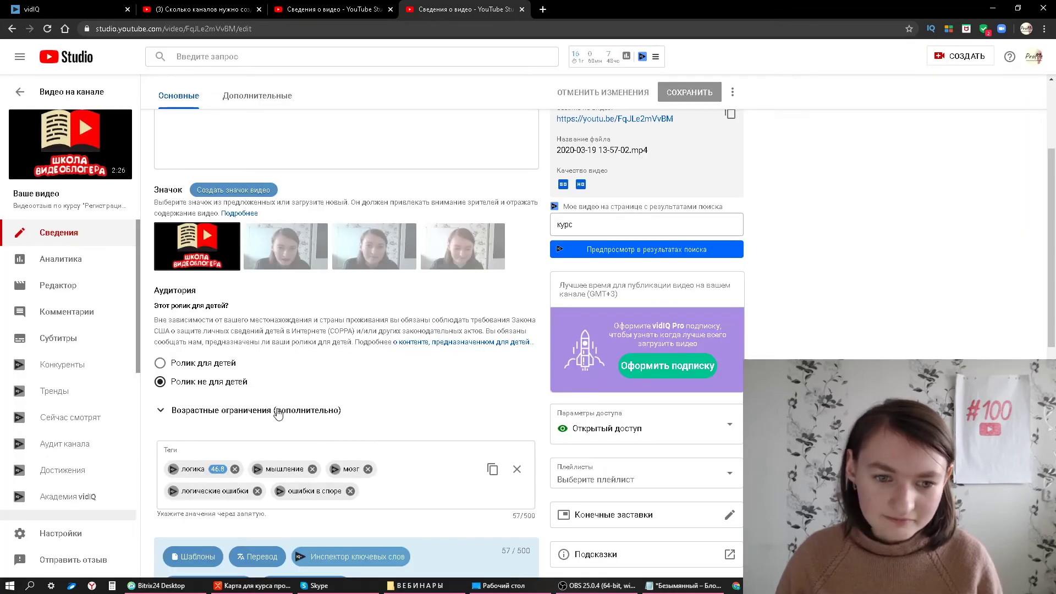
pyautogui.scroll(3, 322, 411)
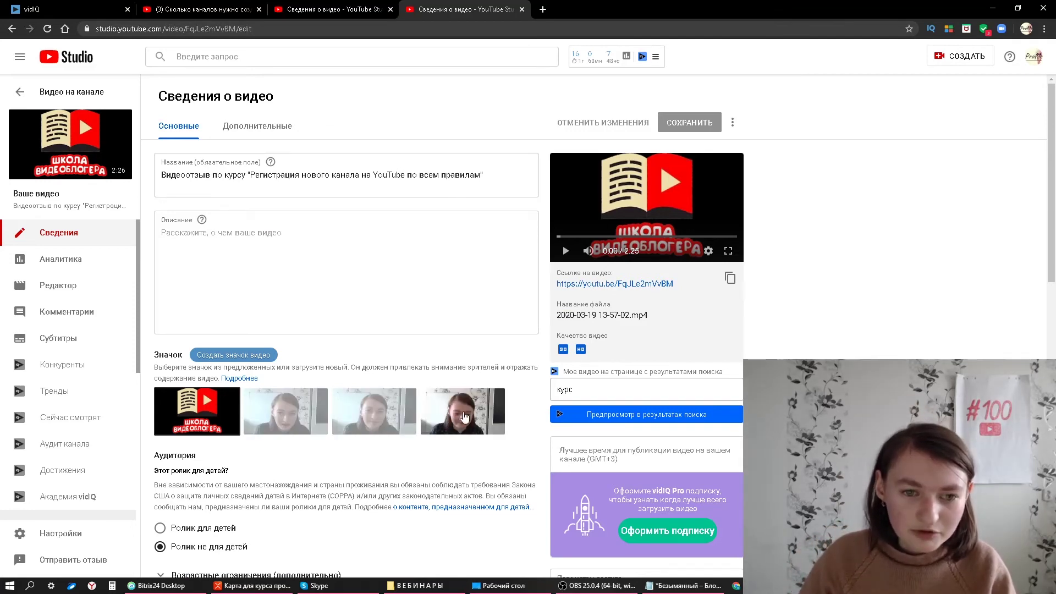
pyautogui.moveTo(215, 426)
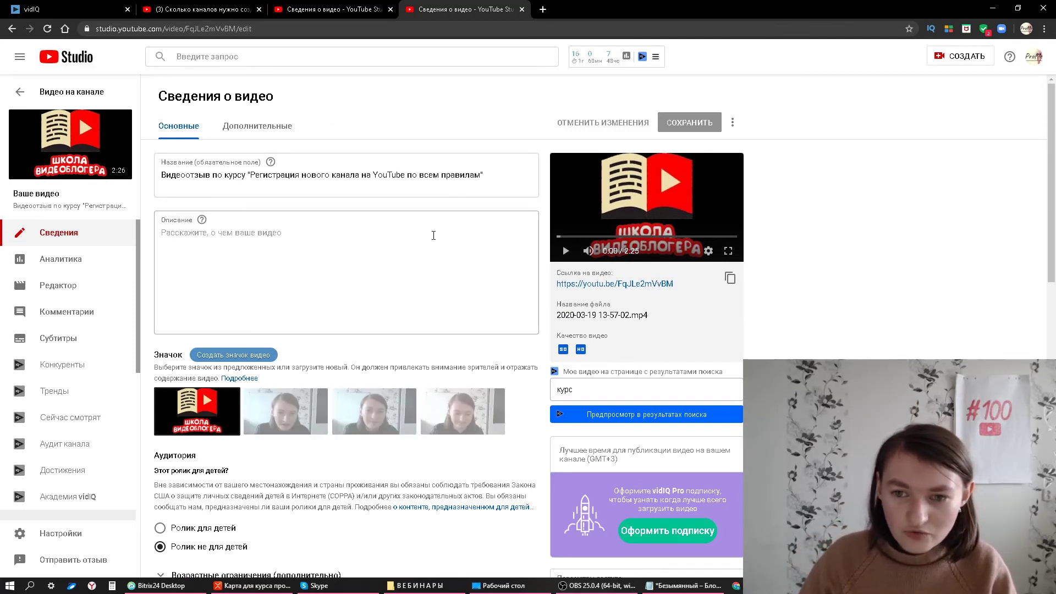